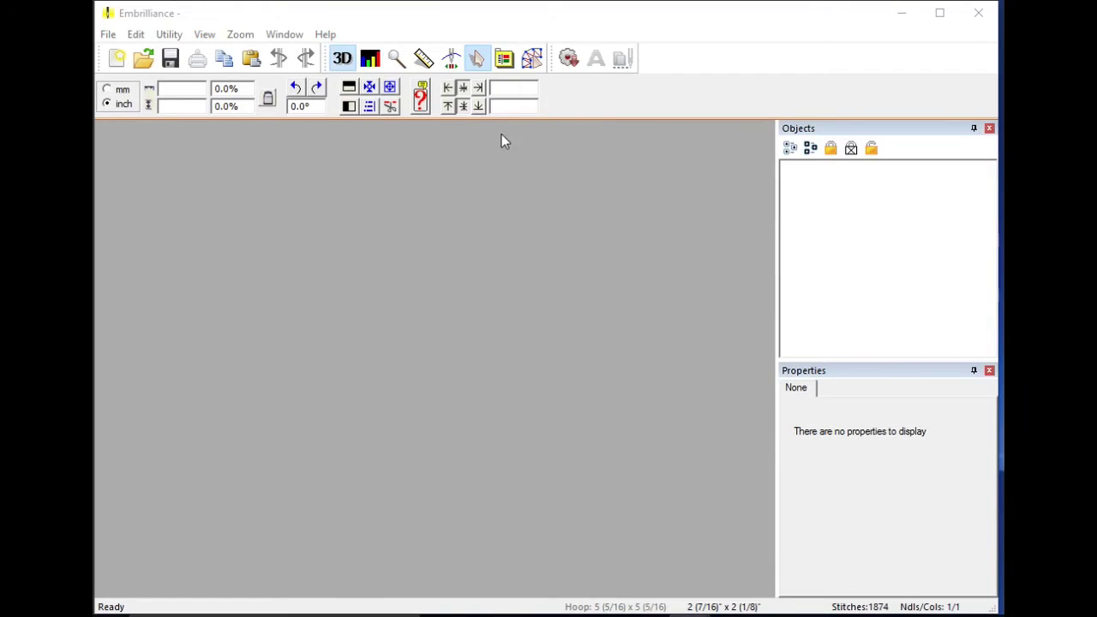
Start a new blank design, Untitled 3, and switch to Create Designs mode
{"action": "left_click", "coordinate": [119, 61]}
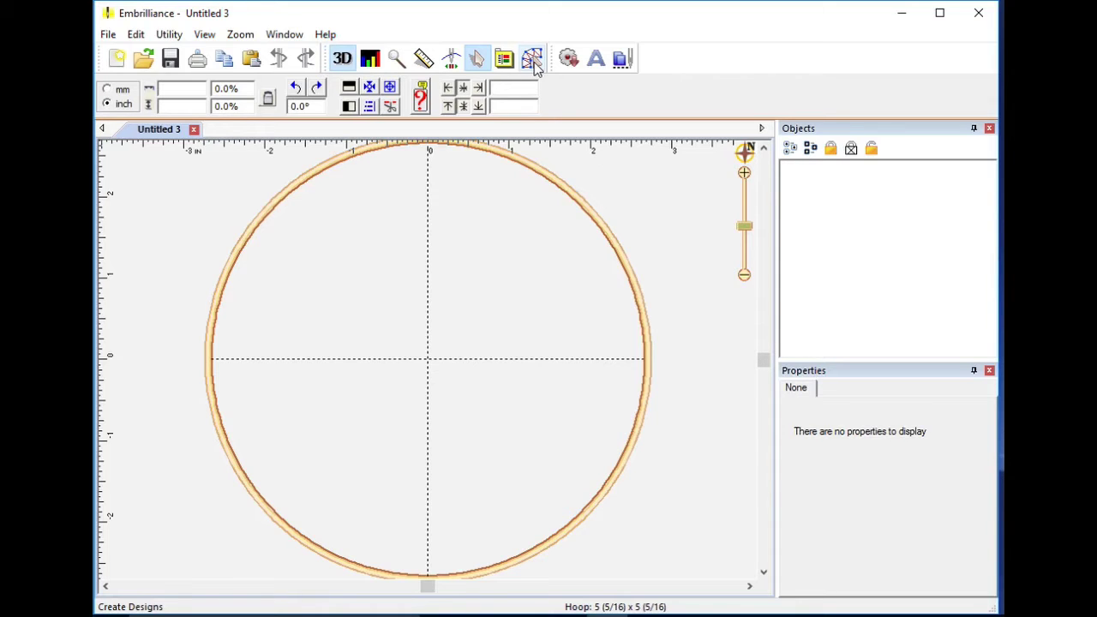
{"action": "left_click", "coordinate": [532, 60]}
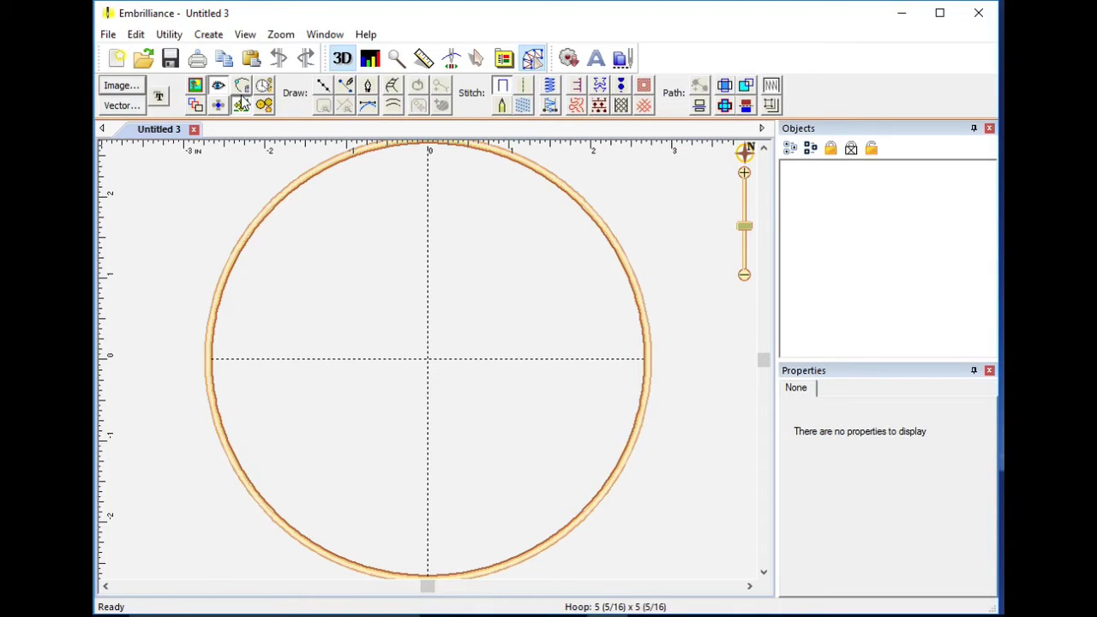
Import the music hart.png picture and place it in the hoop
{"action": "left_click", "coordinate": [123, 88]}
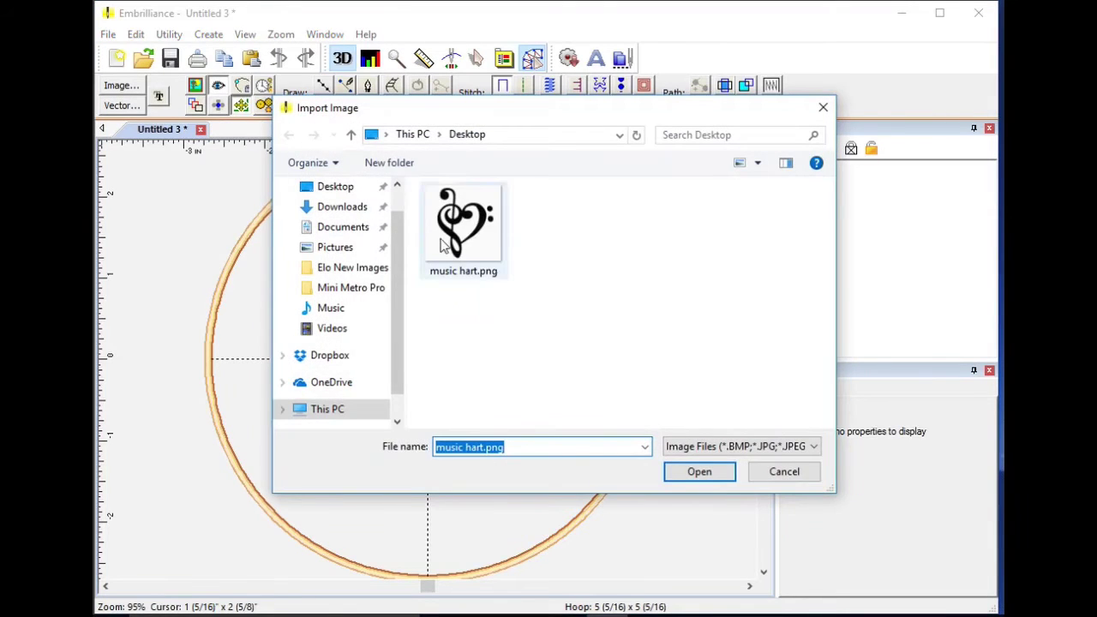
{"action": "left_click", "coordinate": [482, 258]}
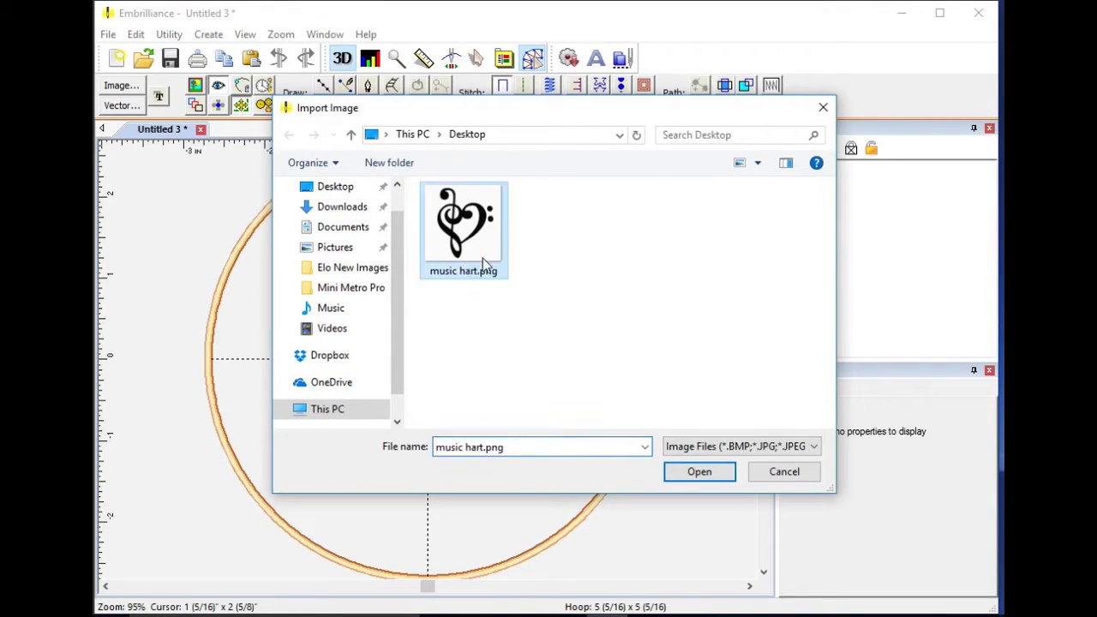
{"action": "left_click", "coordinate": [699, 473]}
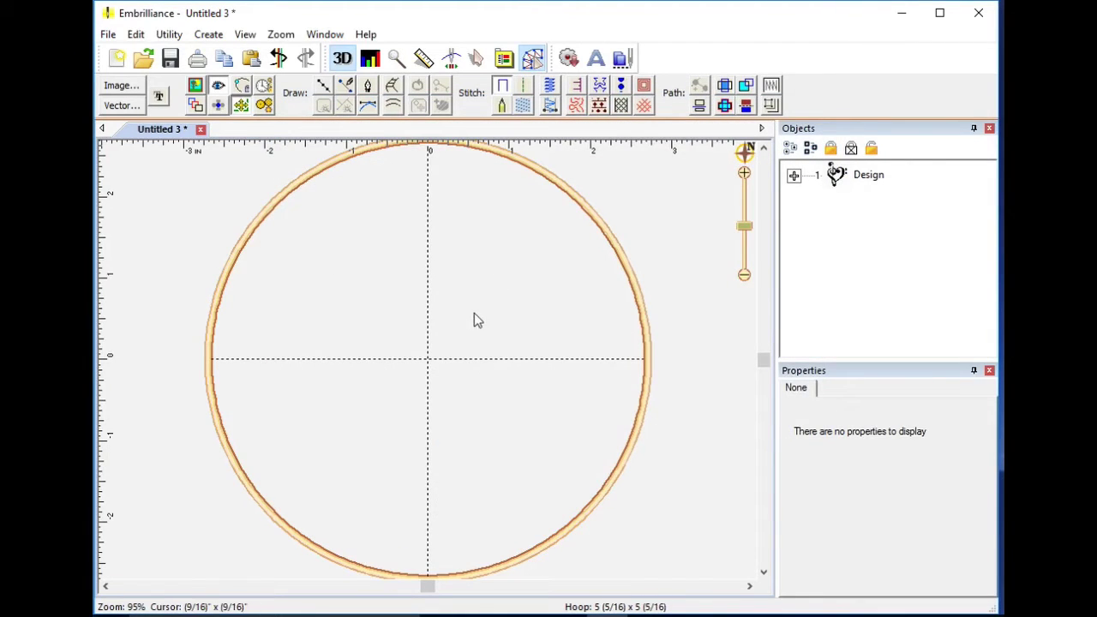
{"action": "left_click", "coordinate": [195, 87]}
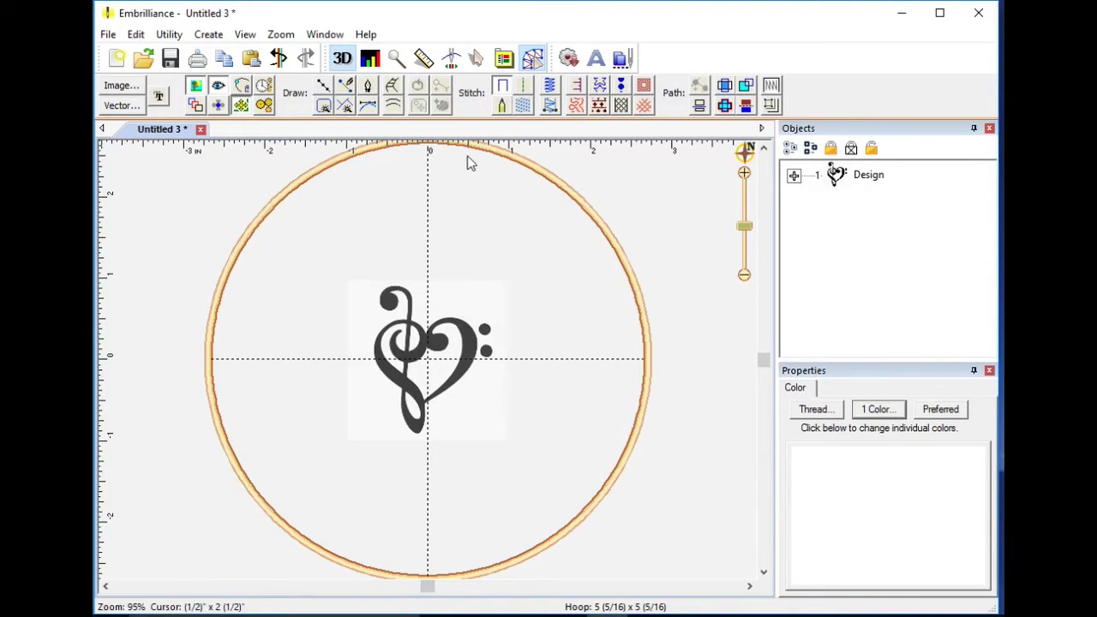
Enlarge the clef heart picture to about 3 3/8 inches (171.7%), then deselect it
{"action": "left_click", "coordinate": [479, 60]}
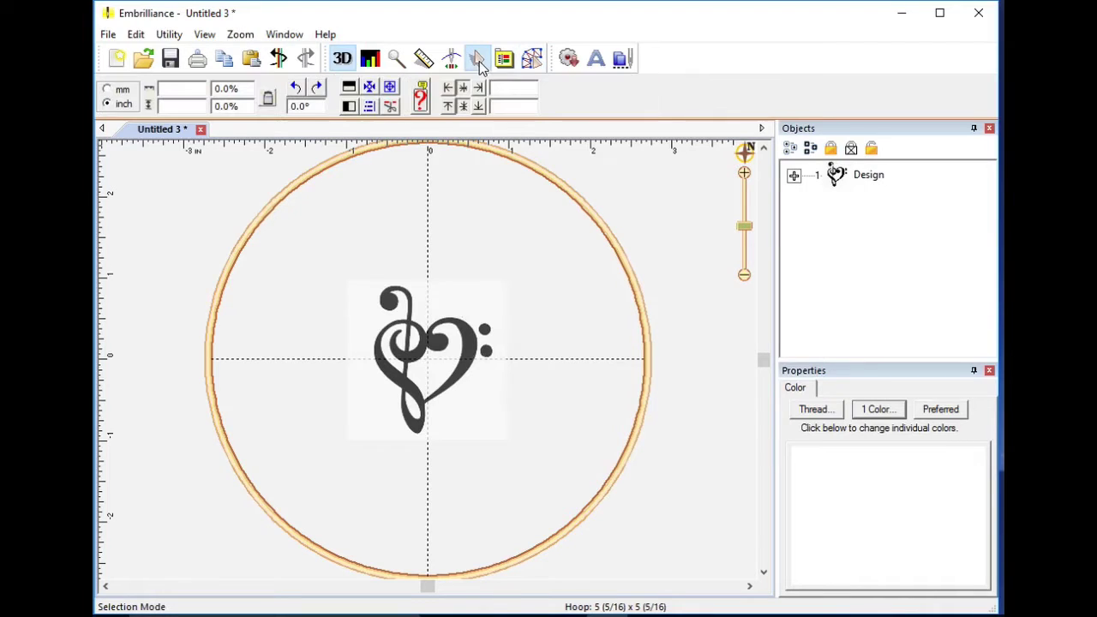
{"action": "left_click", "coordinate": [458, 341]}
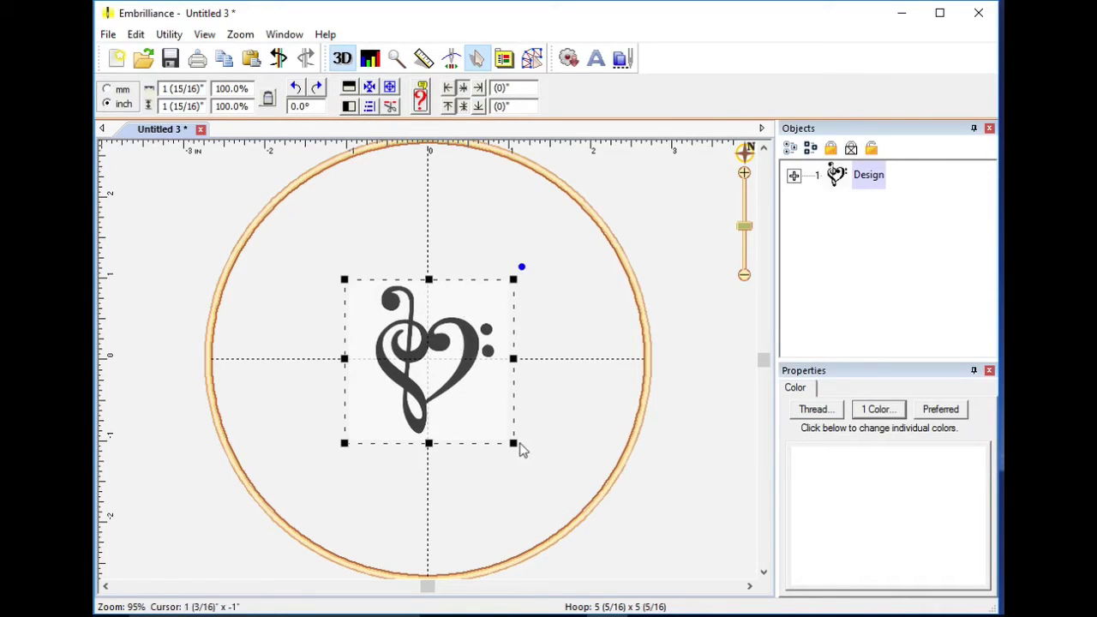
{"action": "left_click_drag", "start_coordinate": [513, 442], "coordinate": [620, 560]}
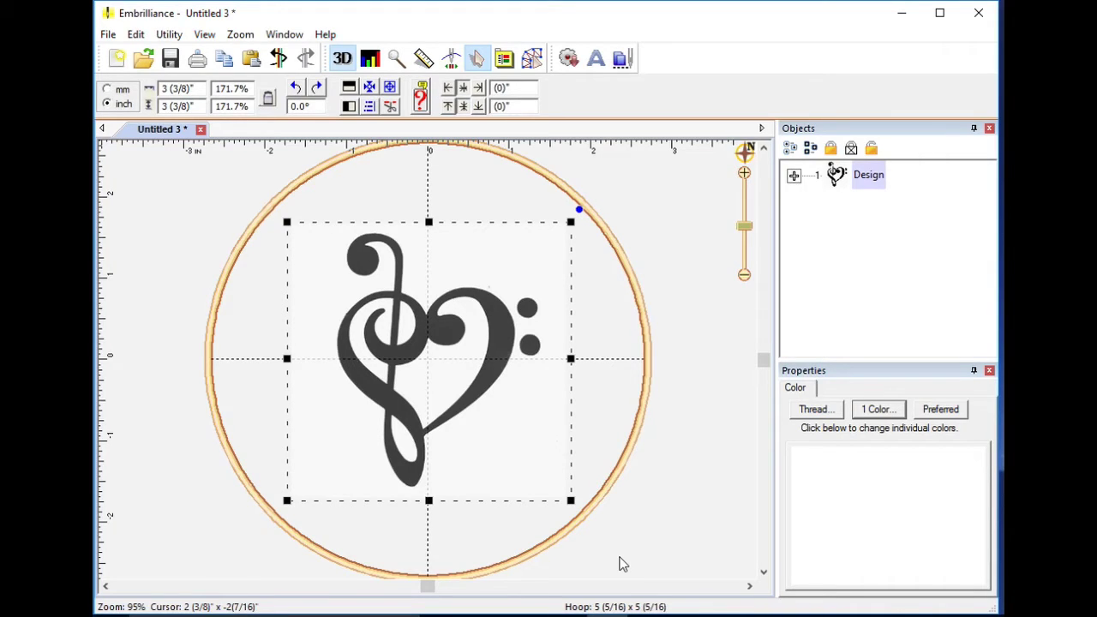
{"action": "left_click", "coordinate": [660, 420]}
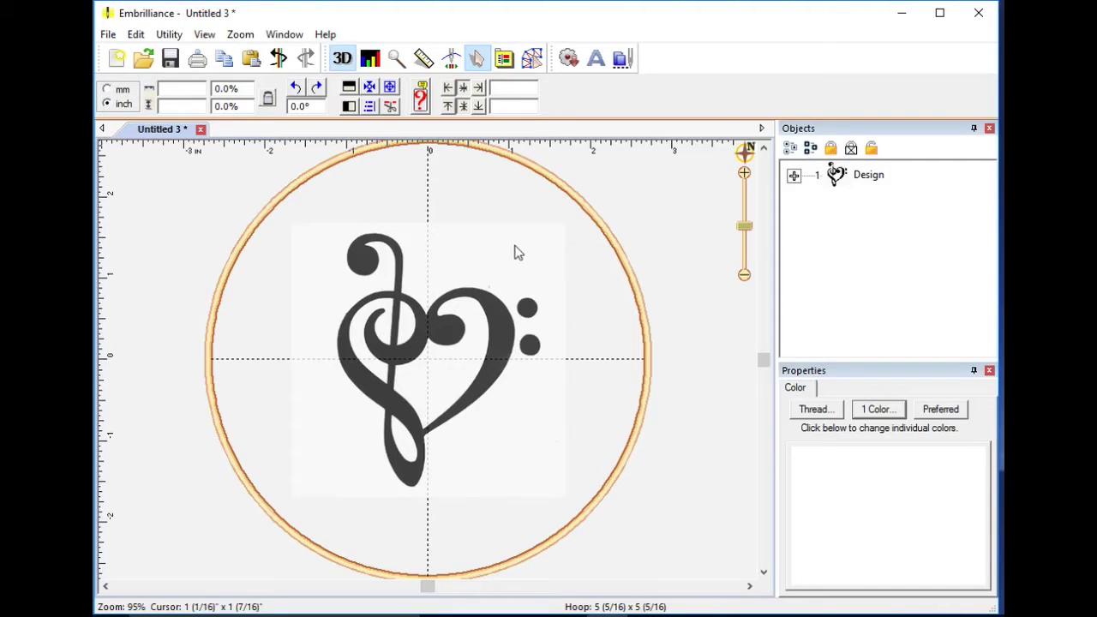
Back in Create Designs, magnify the view onto the treble clef's round top curl
{"action": "left_click", "coordinate": [532, 57]}
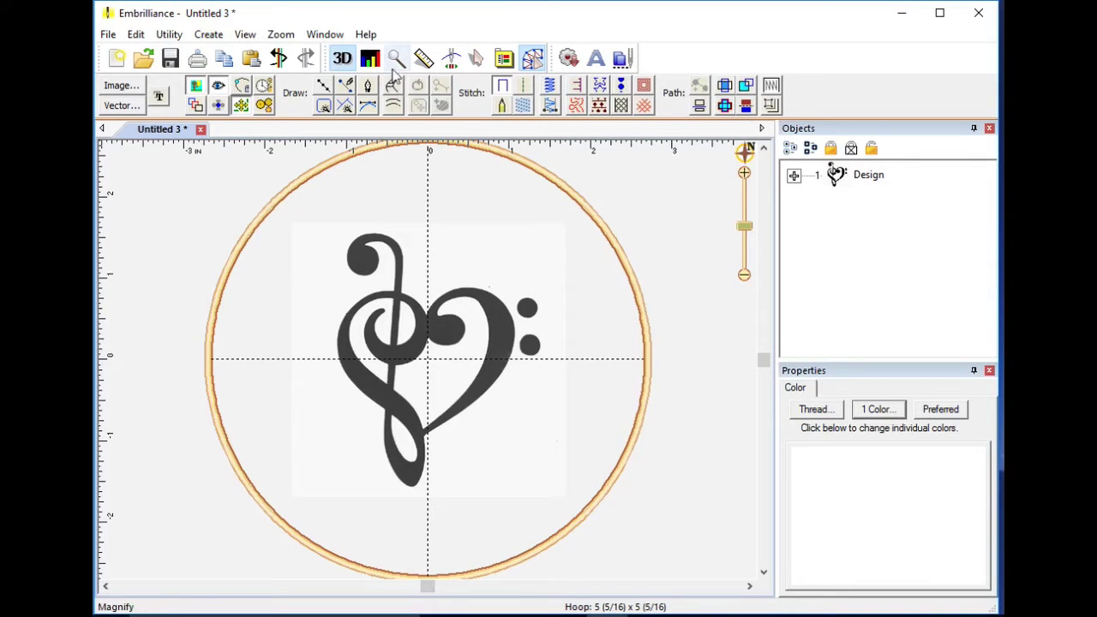
{"action": "left_click", "coordinate": [396, 57]}
{"action": "left_click_drag", "start_coordinate": [333, 220], "coordinate": [445, 347]}
{"action": "scroll", "coordinate": [335, 152], "scroll_direction": "up", "scroll_amount": 2}
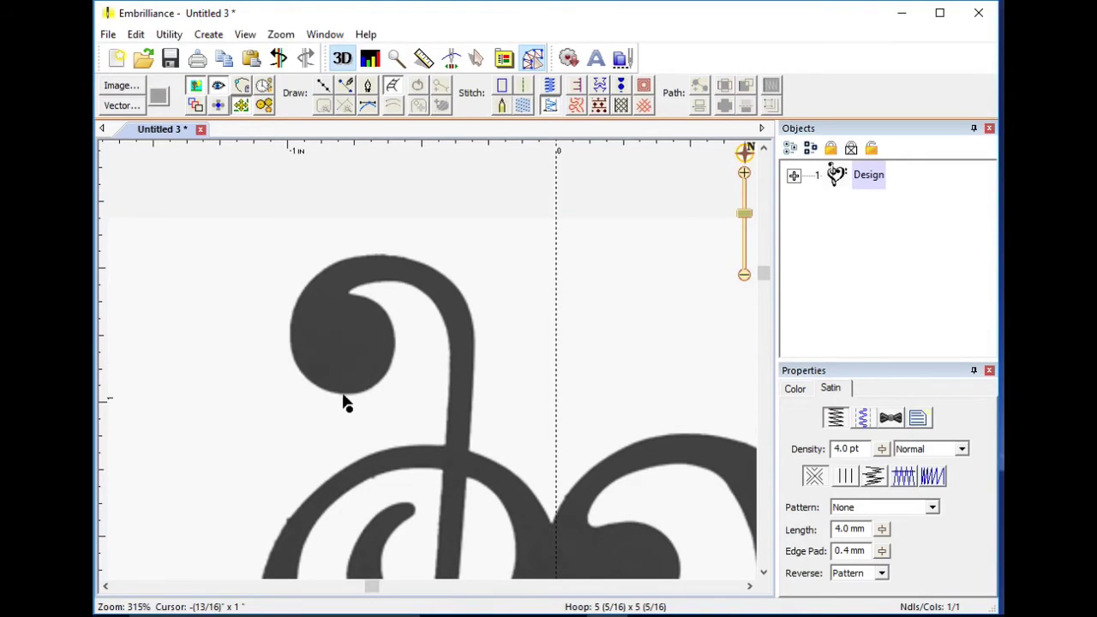
Start the satin column with rungs around the treble clef's round top curl
{"action": "left_click", "coordinate": [341, 393]}
{"action": "left_click", "coordinate": [376, 384]}
{"action": "left_click", "coordinate": [309, 377]}
{"action": "left_click", "coordinate": [393, 341]}
{"action": "left_click", "coordinate": [291, 340]}
{"action": "left_click", "coordinate": [377, 303]}
{"action": "left_click", "coordinate": [303, 291]}
{"action": "left_click", "coordinate": [347, 294]}
{"action": "left_click", "coordinate": [350, 257]}
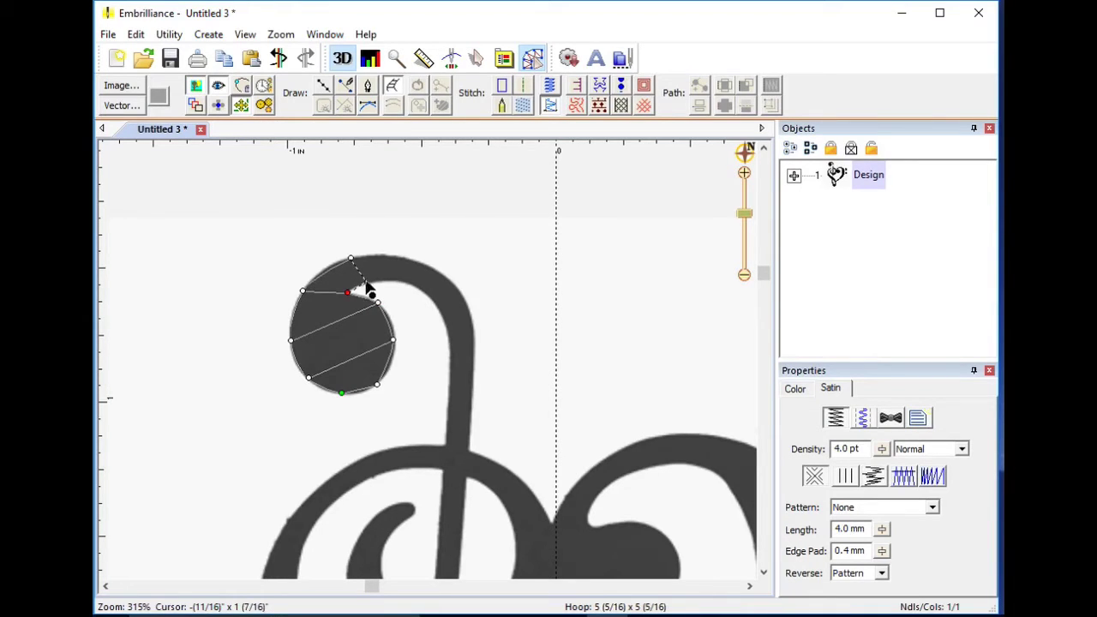
Continue the satin column over the arch down to where the stem begins
{"action": "left_click", "coordinate": [365, 280]}
{"action": "left_click", "coordinate": [408, 255]}
{"action": "left_click", "coordinate": [400, 280]}
{"action": "left_click", "coordinate": [444, 277]}
{"action": "left_click", "coordinate": [425, 293]}
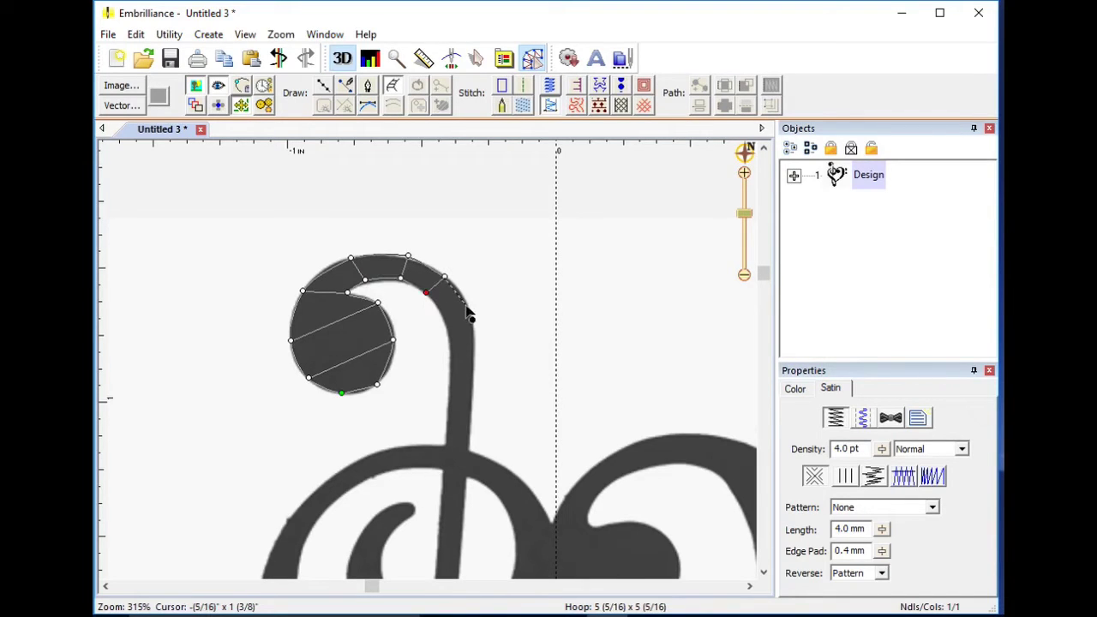
{"action": "left_click", "coordinate": [467, 302]}
{"action": "left_click", "coordinate": [442, 312]}
{"action": "left_click", "coordinate": [475, 342]}
{"action": "left_click", "coordinate": [448, 342]}
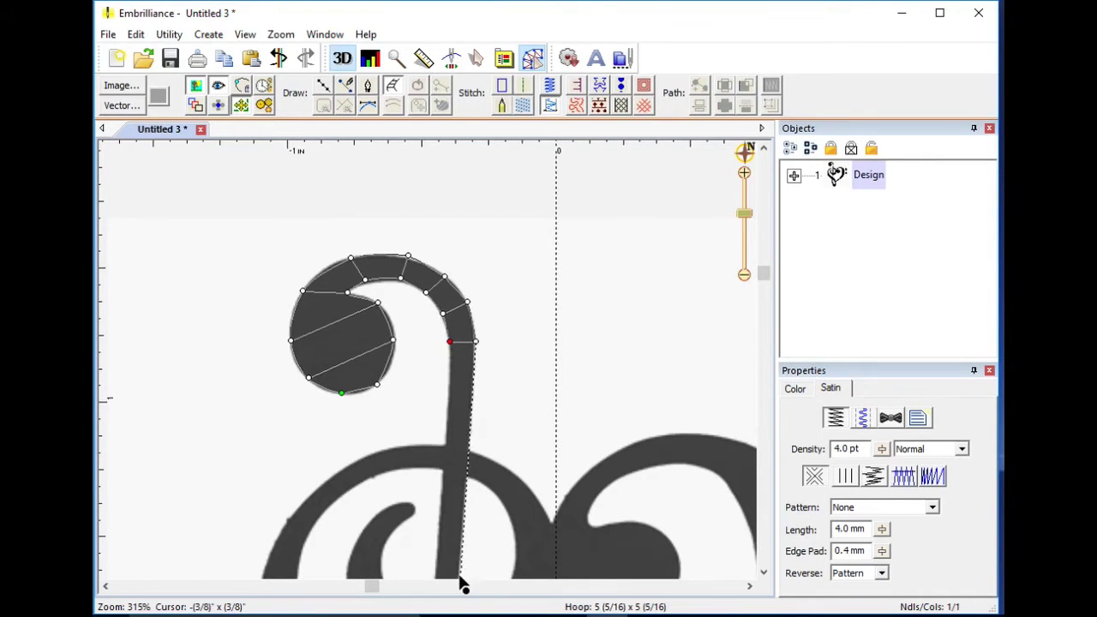
Extend the satin column down the stem into the lower loop, removing a misplaced point
{"action": "scroll", "coordinate": [463, 585], "scroll_direction": "down", "scroll_amount": 5}
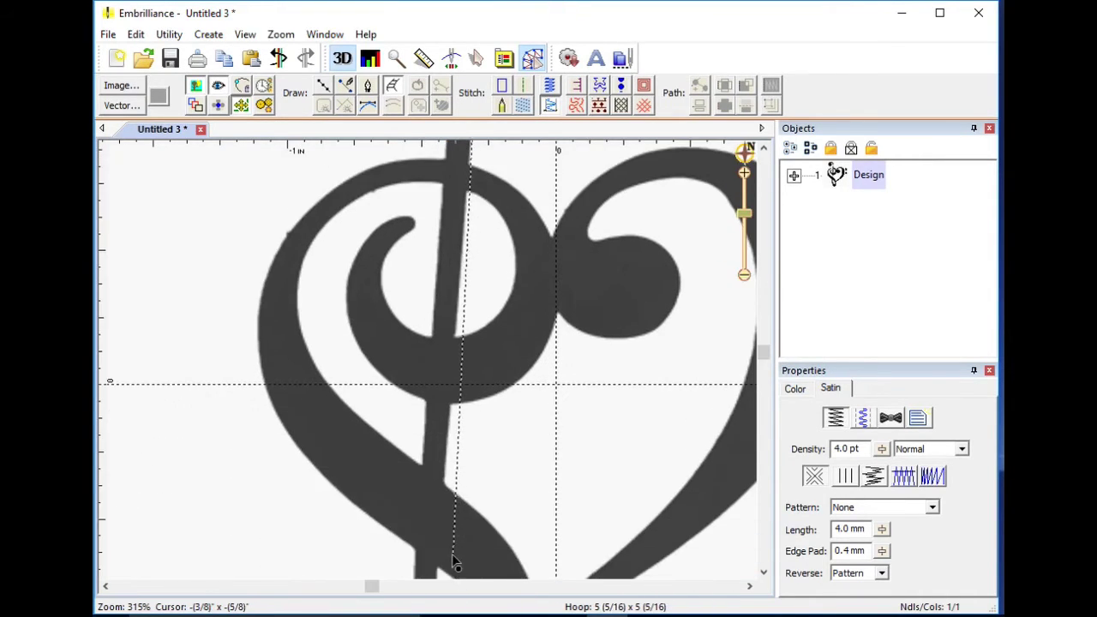
{"action": "scroll", "coordinate": [449, 574], "scroll_direction": "down", "scroll_amount": 1}
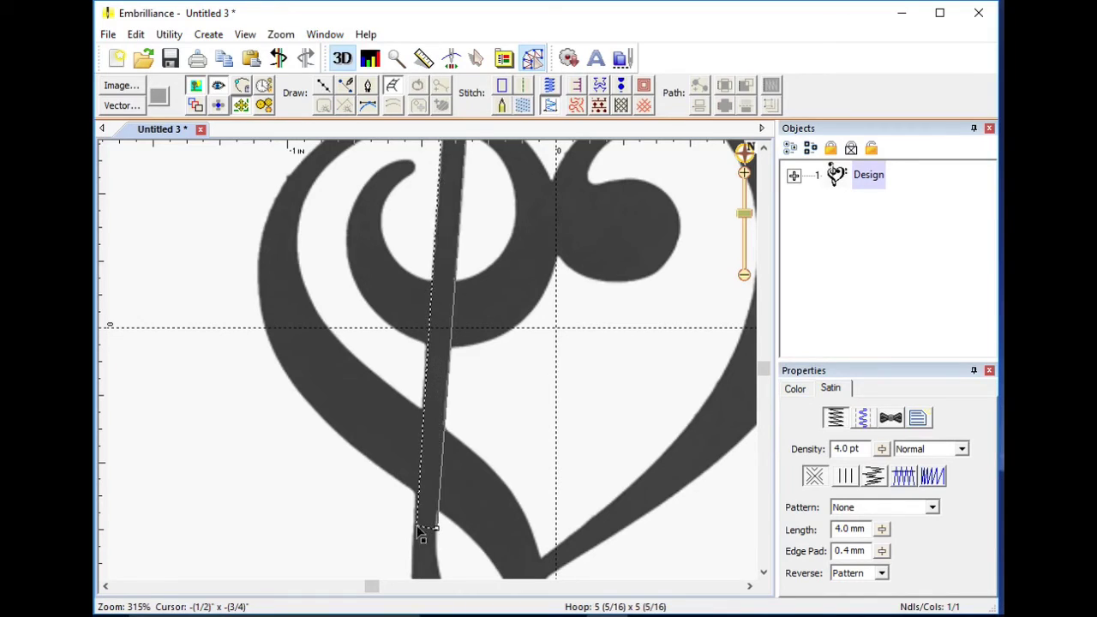
{"action": "left_click", "coordinate": [411, 526]}
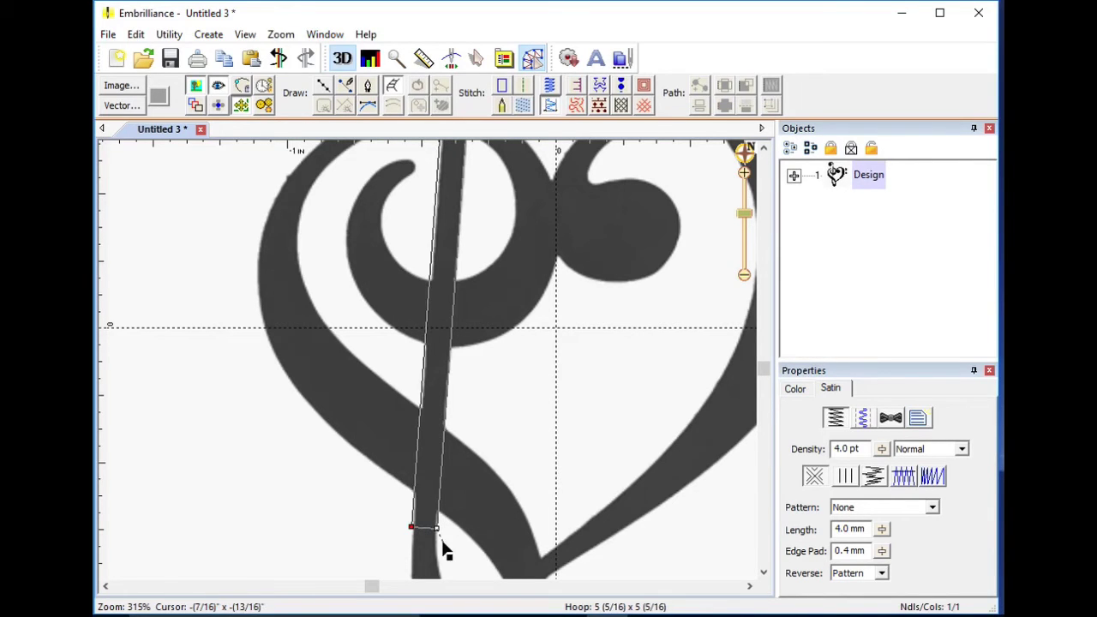
{"action": "scroll", "coordinate": [440, 578], "scroll_direction": "down", "scroll_amount": 2}
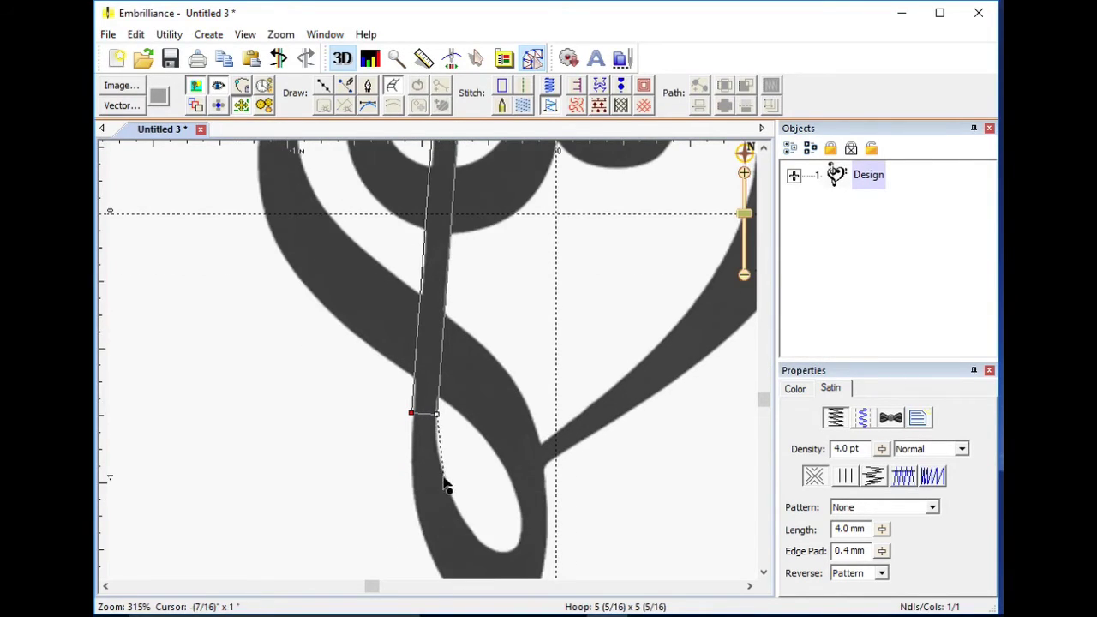
{"action": "left_click", "coordinate": [442, 470]}
{"action": "left_click", "coordinate": [414, 481]}
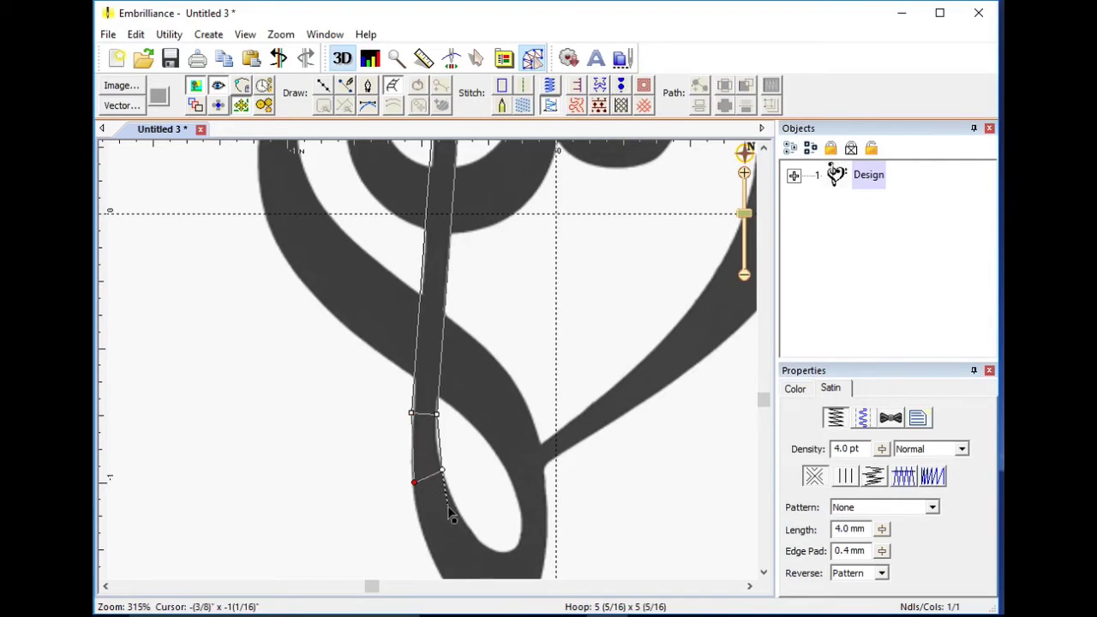
{"action": "left_click", "coordinate": [452, 503]}
{"action": "left_click", "coordinate": [420, 530]}
{"action": "left_click", "coordinate": [477, 536]}
{"action": "scroll", "coordinate": [437, 571], "scroll_direction": "down", "scroll_amount": 2}
{"action": "left_click", "coordinate": [437, 568]}
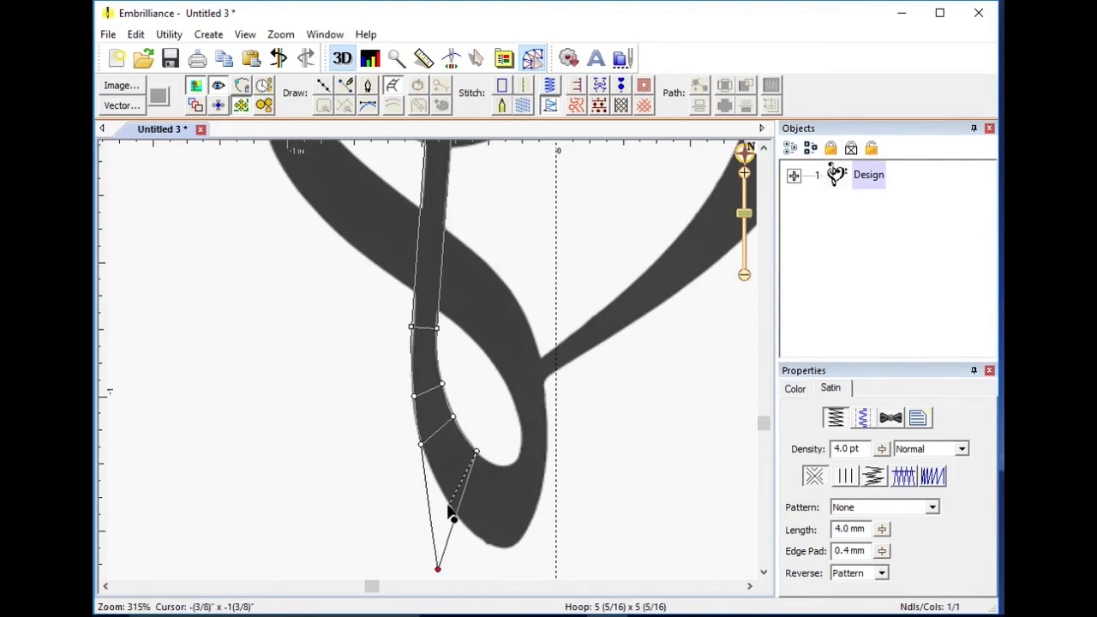
{"action": "key", "text": "BackSpace"}
Carry the column around the loop bottom and up its right side toward the crossing
{"action": "left_click", "coordinate": [448, 502]}
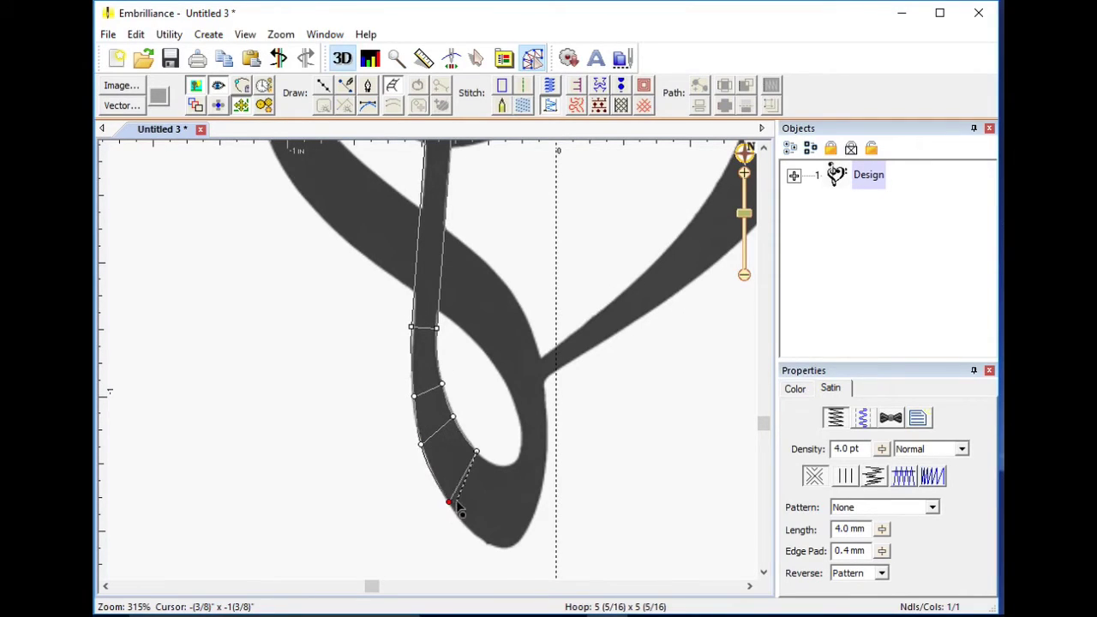
{"action": "left_click", "coordinate": [492, 464]}
{"action": "left_click", "coordinate": [466, 523]}
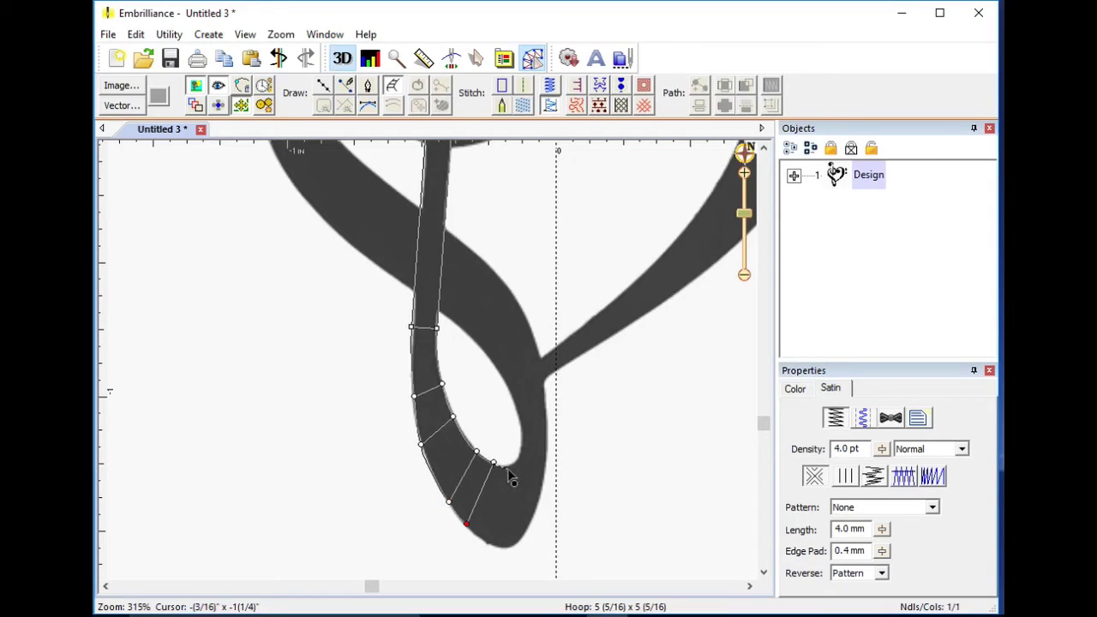
{"action": "left_click", "coordinate": [508, 468]}
{"action": "left_click", "coordinate": [504, 546]}
{"action": "left_click", "coordinate": [518, 455]}
{"action": "left_click", "coordinate": [543, 478]}
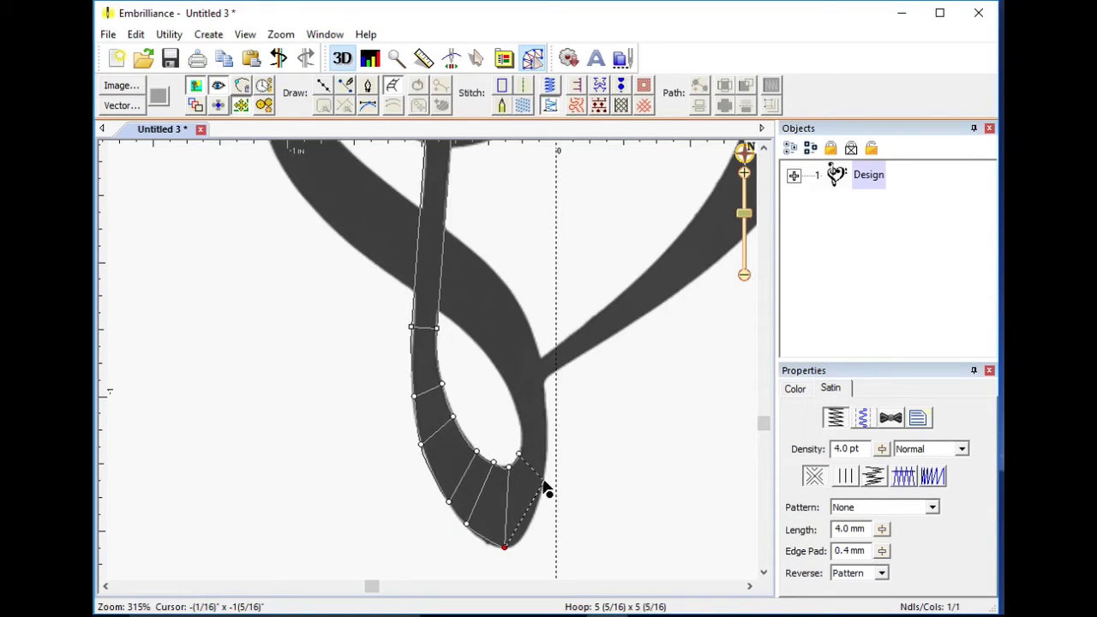
{"action": "left_click", "coordinate": [519, 418]}
{"action": "left_click", "coordinate": [547, 413]}
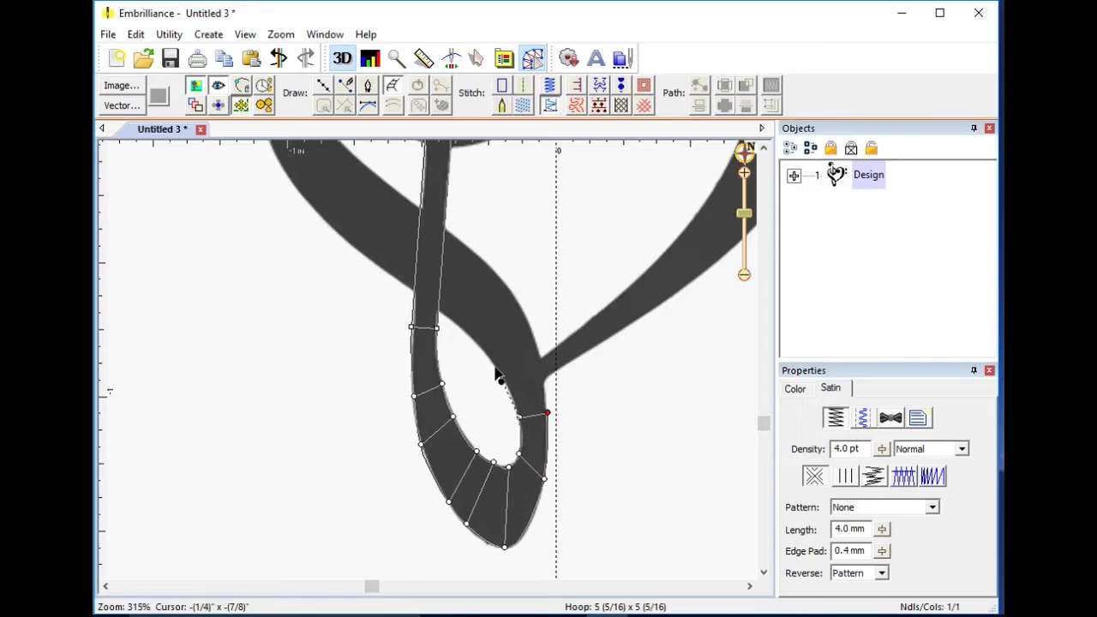
{"action": "left_click", "coordinate": [495, 367]}
{"action": "left_click", "coordinate": [532, 330]}
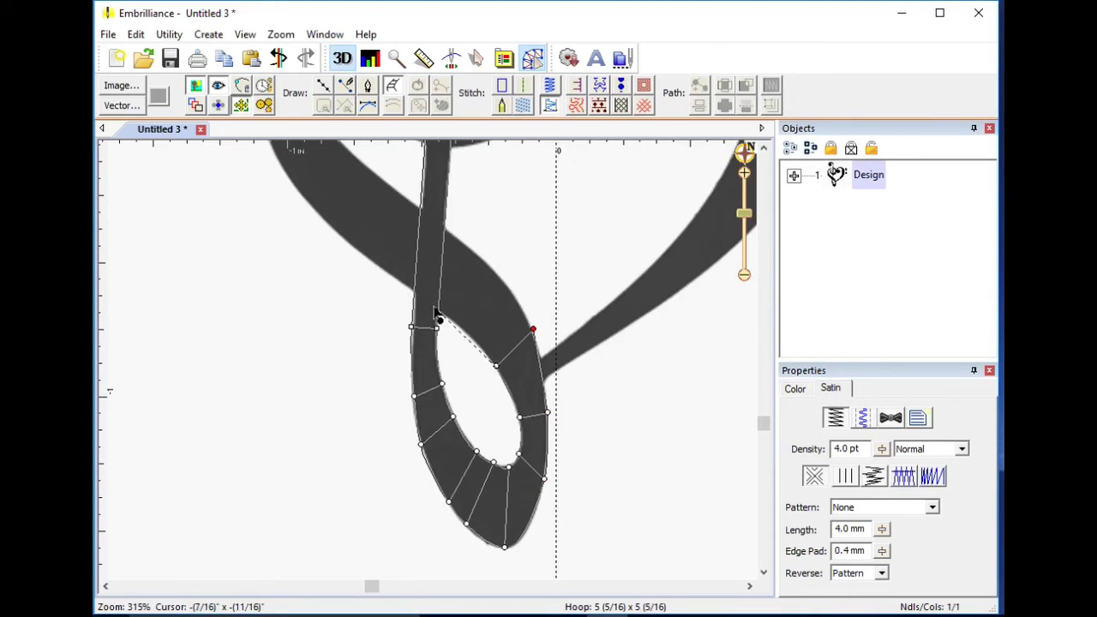
Cross the stem and run the column up the clef's left outer curve to the top
{"action": "left_click", "coordinate": [434, 306]}
{"action": "left_click", "coordinate": [470, 249]}
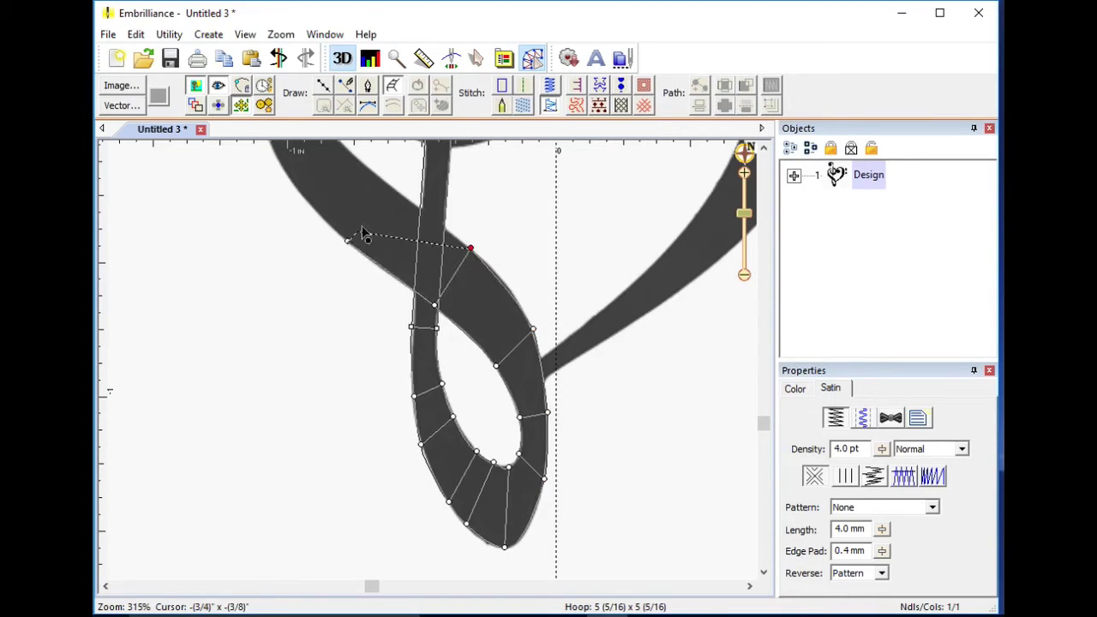
{"action": "left_click", "coordinate": [347, 241]}
{"action": "left_click", "coordinate": [388, 183]}
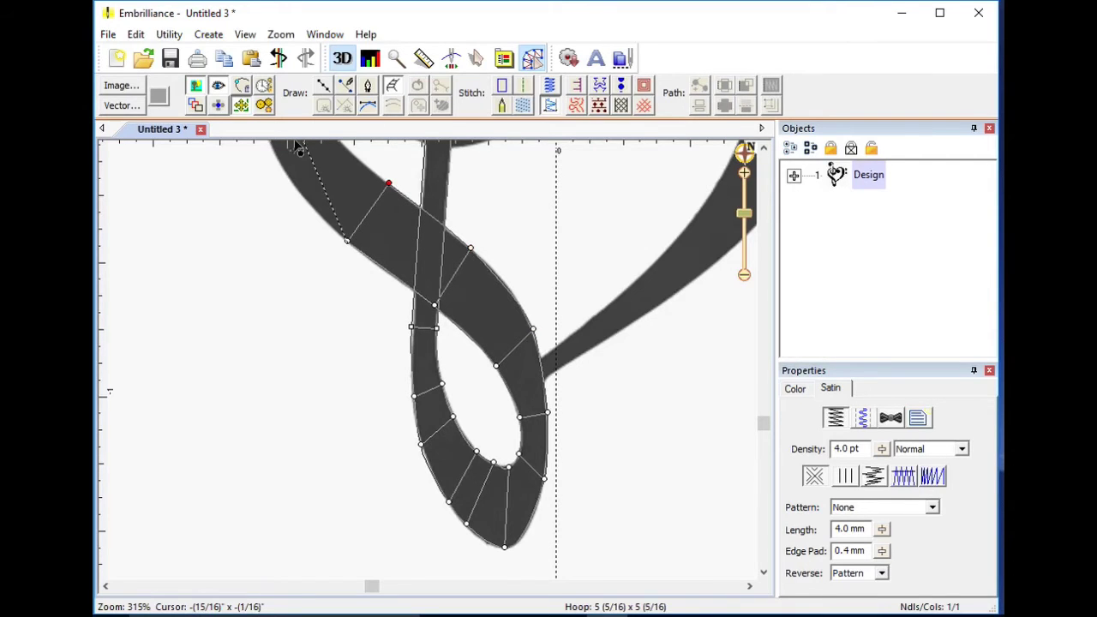
{"action": "scroll", "coordinate": [296, 147], "scroll_direction": "up", "scroll_amount": 5}
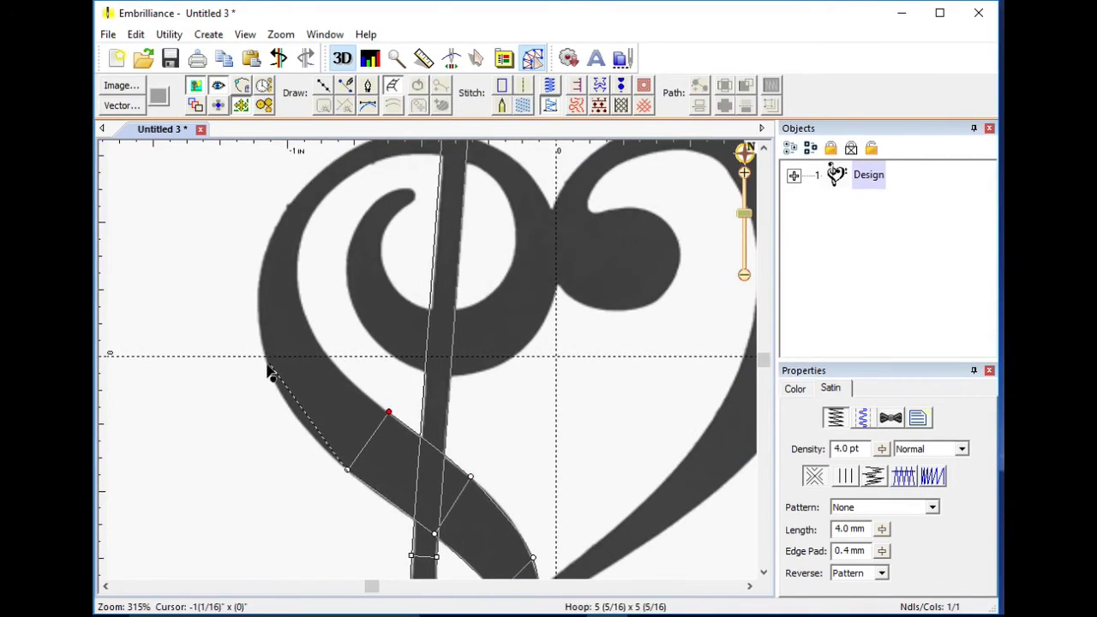
{"action": "left_click", "coordinate": [268, 370]}
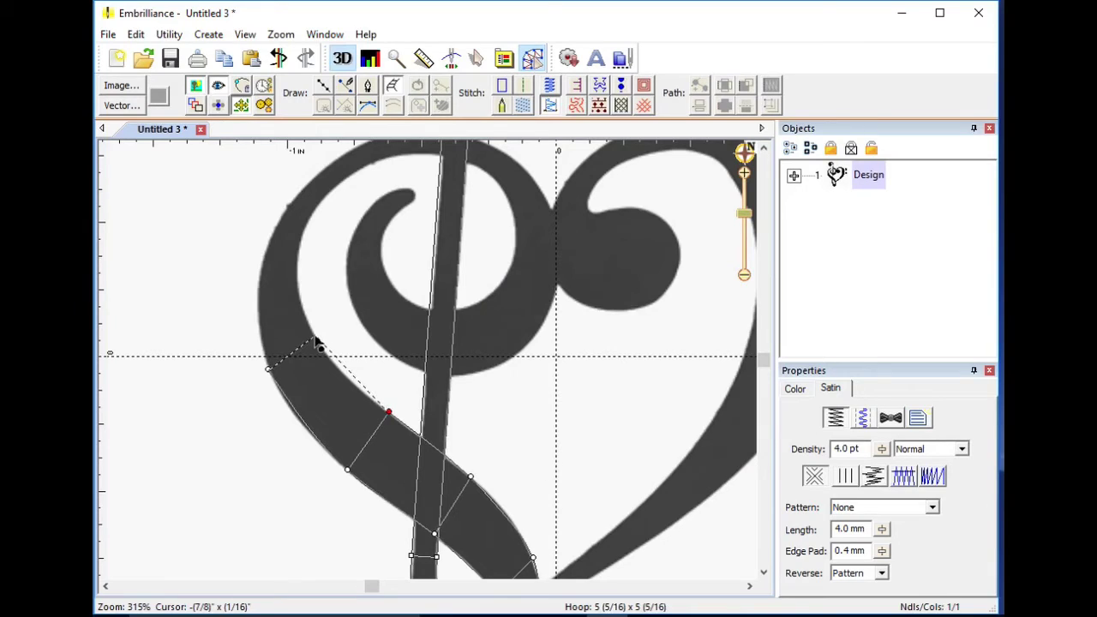
{"action": "left_click", "coordinate": [314, 334]}
{"action": "left_click", "coordinate": [263, 265]}
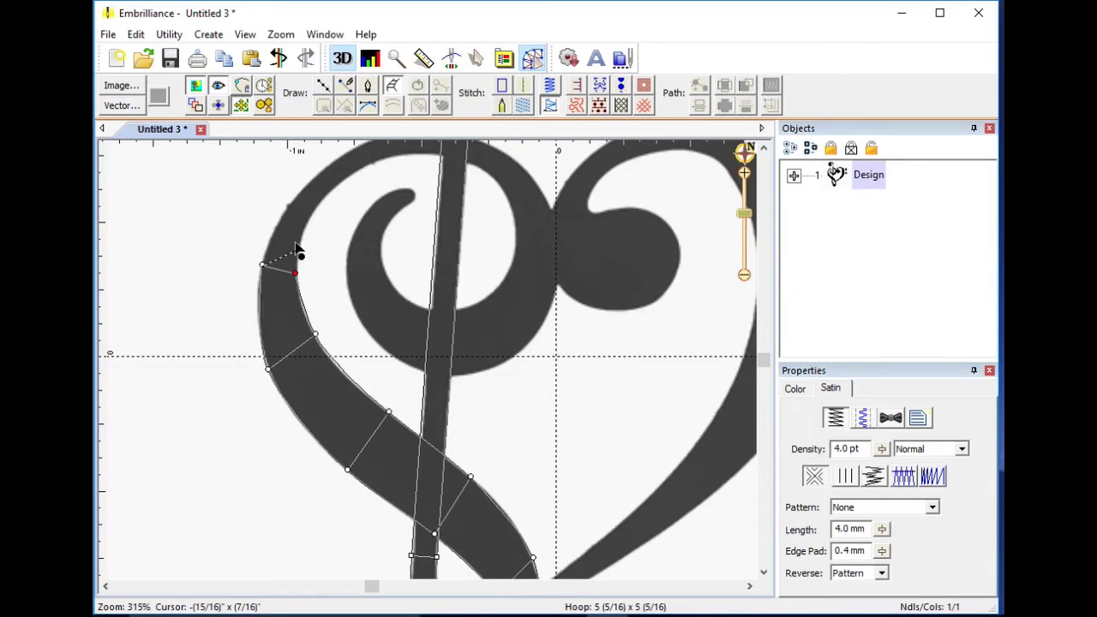
{"action": "left_click", "coordinate": [294, 195]}
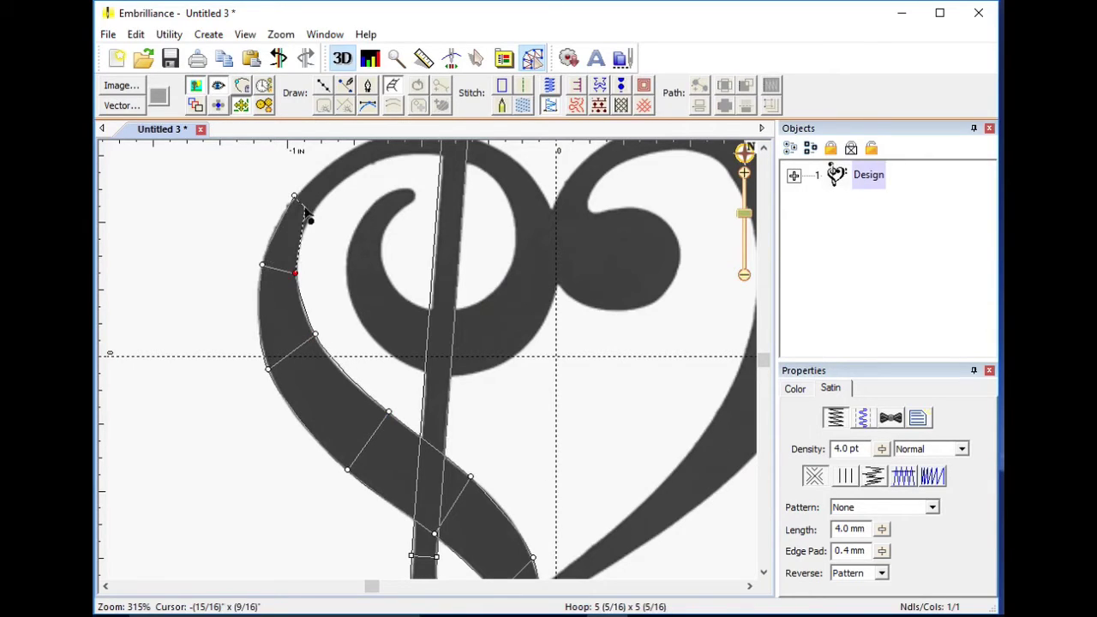
{"action": "left_click", "coordinate": [334, 158]}
{"action": "scroll", "coordinate": [385, 152], "scroll_direction": "up", "scroll_amount": 1}
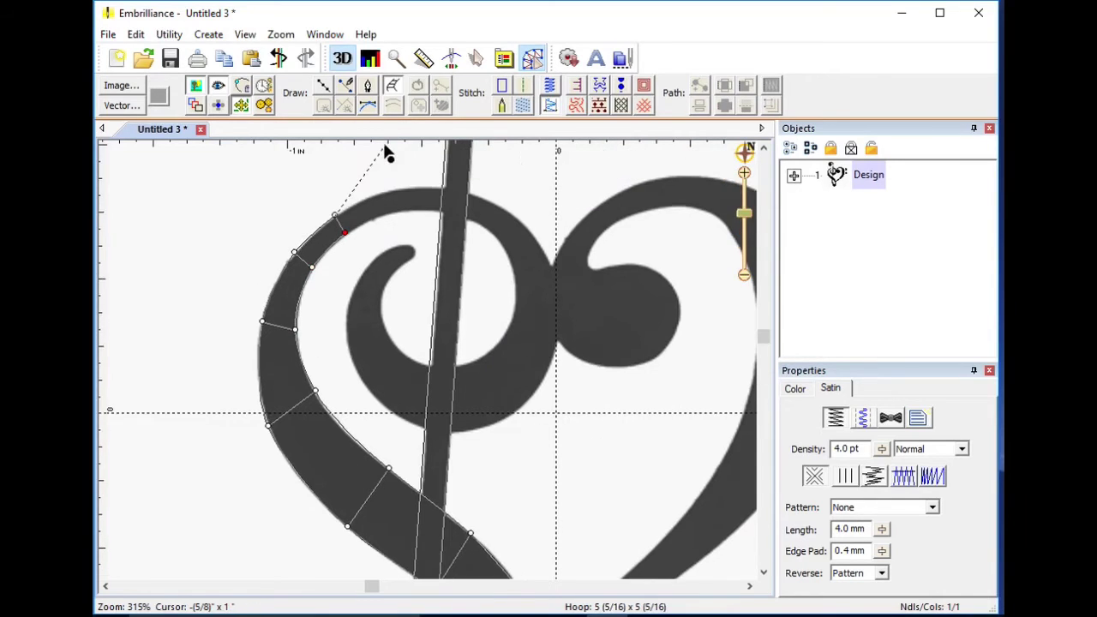
{"action": "scroll", "coordinate": [386, 152], "scroll_direction": "up", "scroll_amount": 1}
Continue the column across the top of the big curl and down beneath it
{"action": "left_click", "coordinate": [390, 246]}
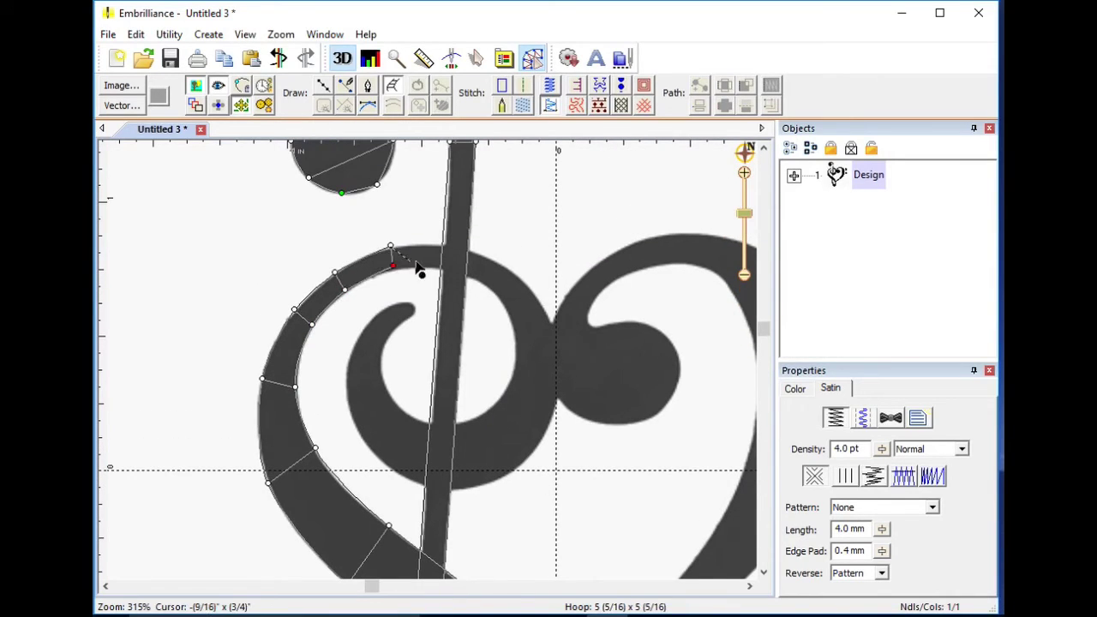
{"action": "left_click", "coordinate": [432, 264]}
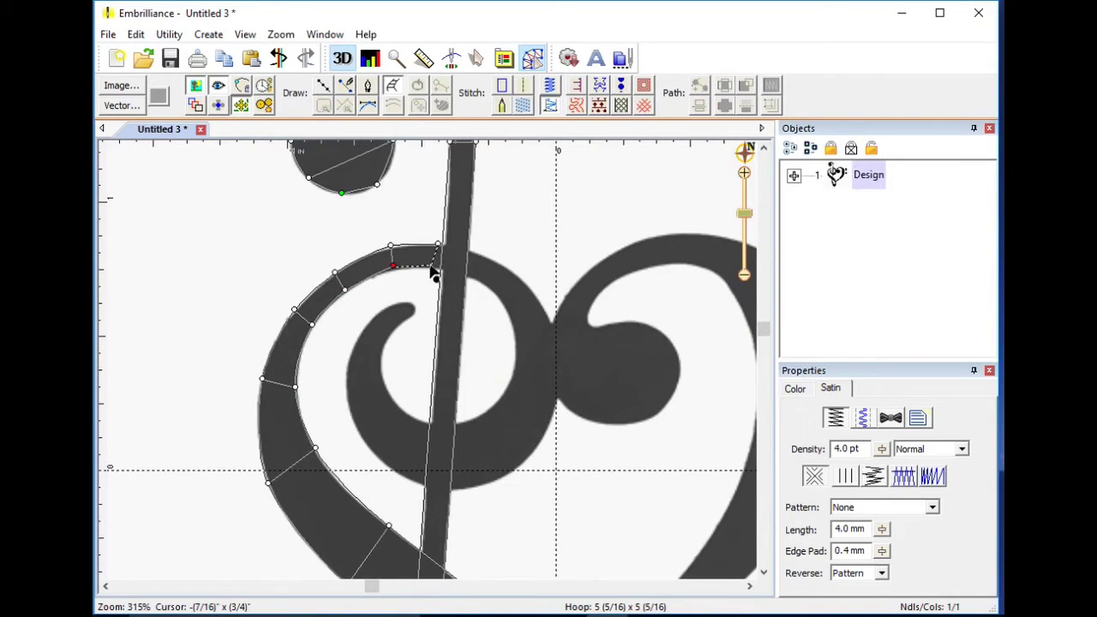
{"action": "left_click", "coordinate": [494, 260]}
{"action": "left_click", "coordinate": [484, 281]}
{"action": "left_click", "coordinate": [537, 297]}
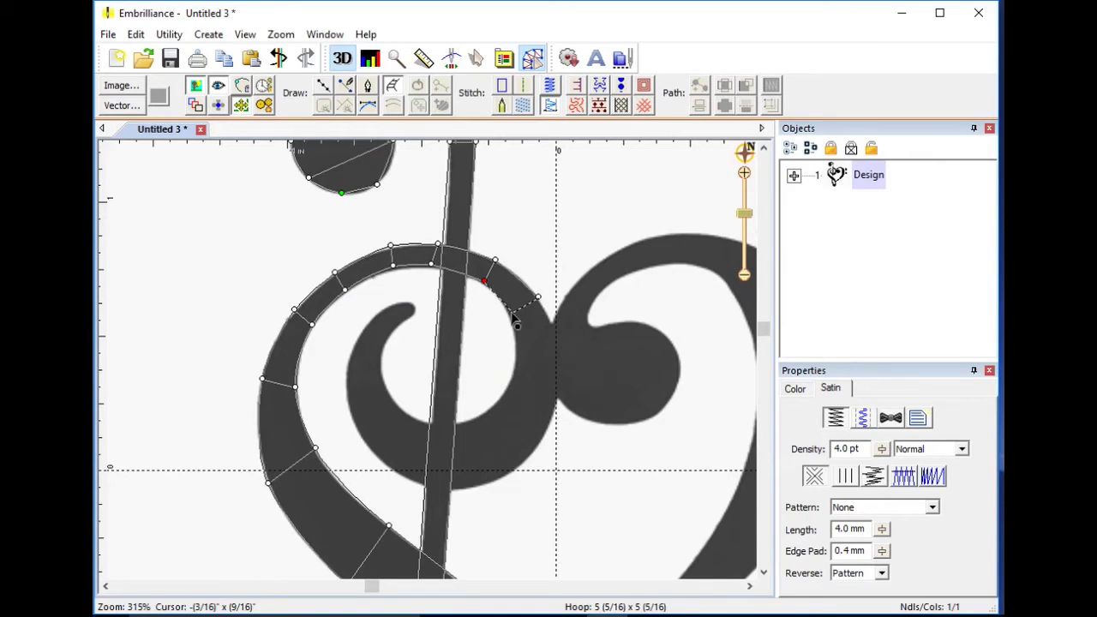
{"action": "left_click", "coordinate": [509, 314]}
{"action": "left_click", "coordinate": [555, 353]}
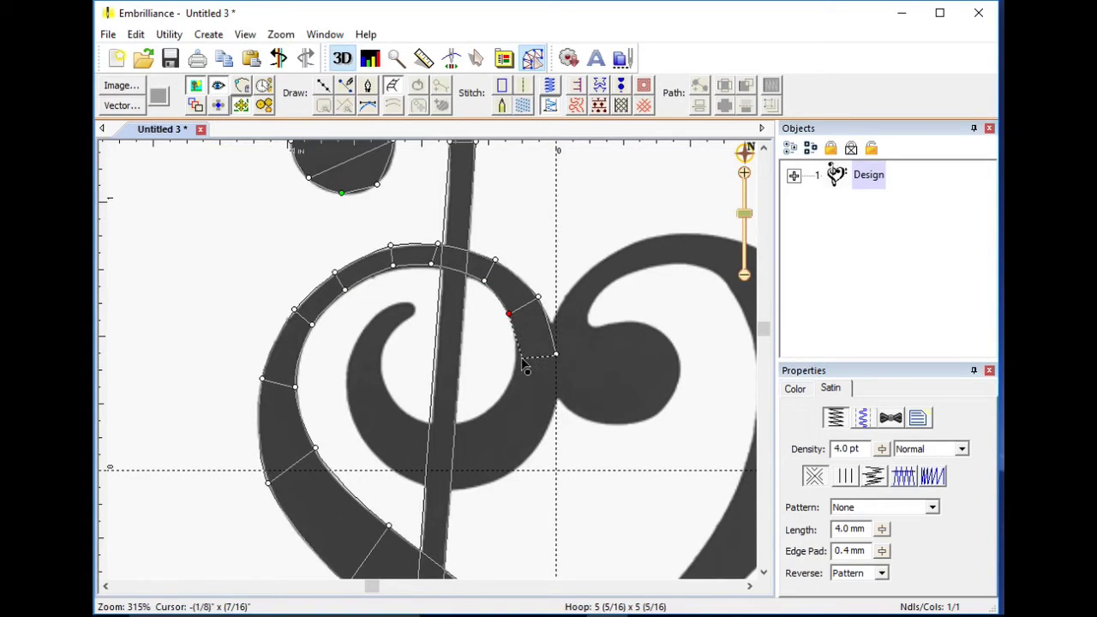
{"action": "left_click", "coordinate": [514, 358]}
{"action": "left_click", "coordinate": [551, 421]}
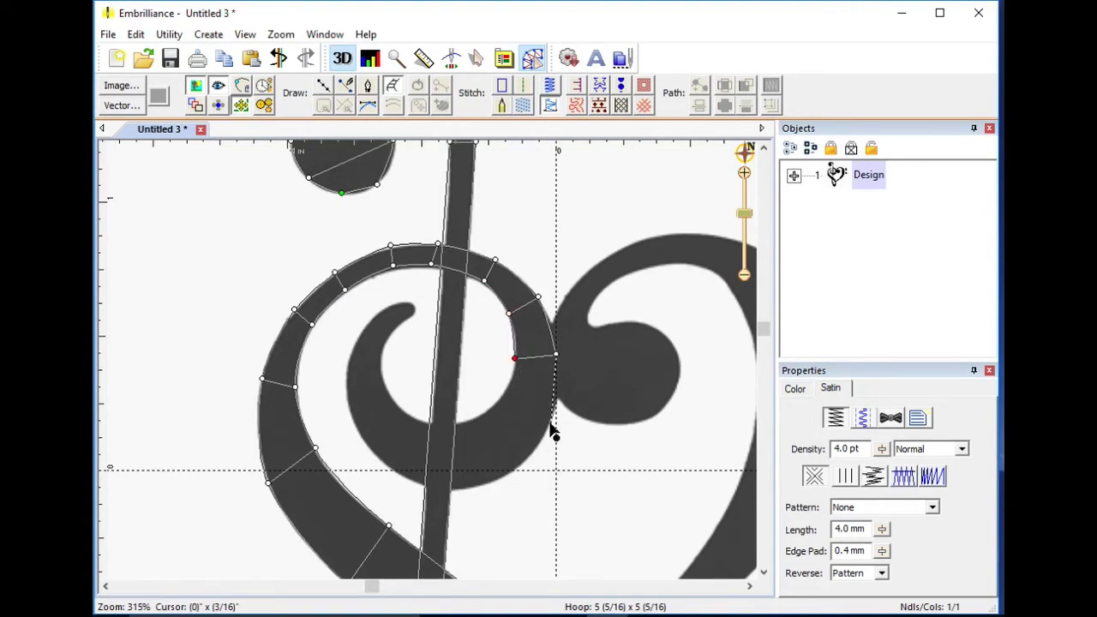
{"action": "left_click", "coordinate": [505, 389]}
{"action": "left_click", "coordinate": [503, 477]}
{"action": "left_click", "coordinate": [477, 419]}
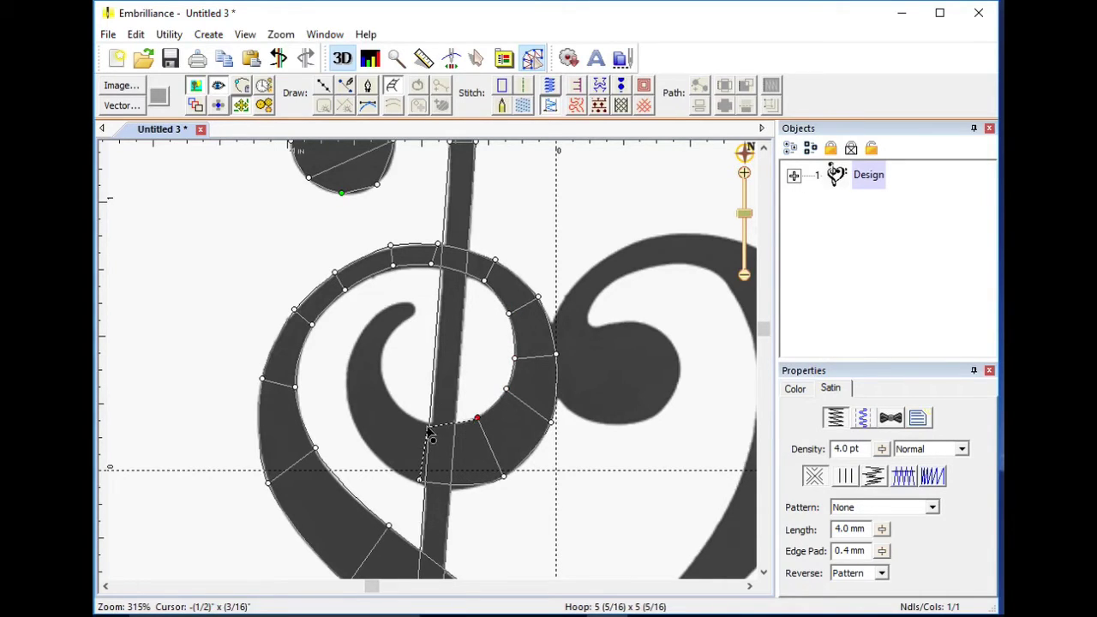
Spiral the column inward and end it at the inner curl's tip
{"action": "left_click", "coordinate": [427, 420]}
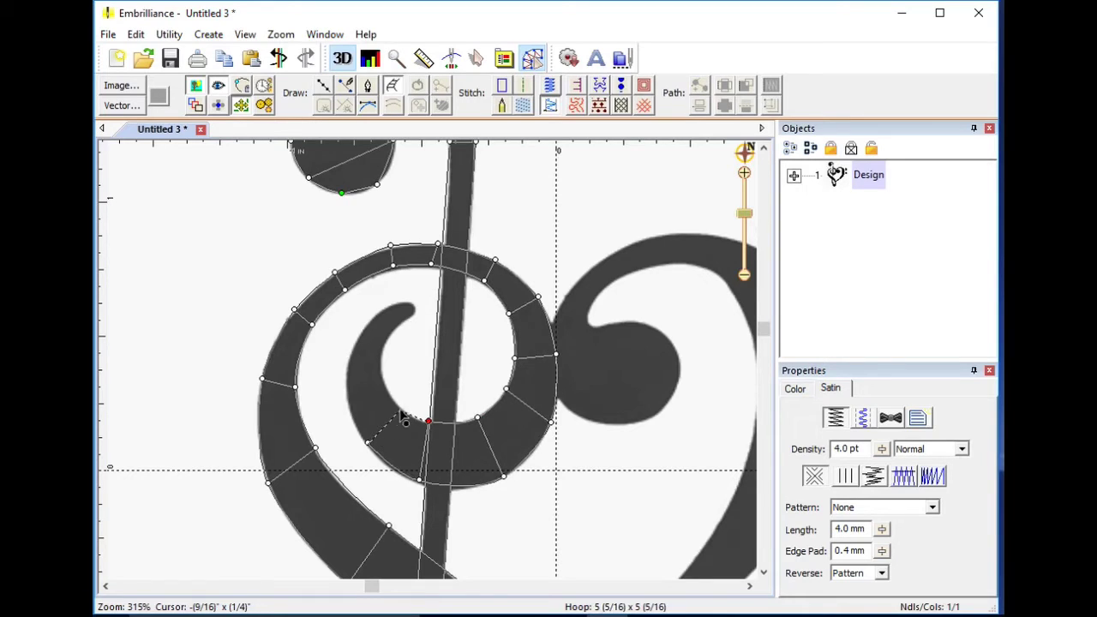
{"action": "left_click", "coordinate": [400, 408]}
{"action": "left_click", "coordinate": [348, 380]}
{"action": "left_click", "coordinate": [383, 375]}
{"action": "left_click", "coordinate": [358, 337]}
{"action": "left_click", "coordinate": [386, 343]}
{"action": "left_click", "coordinate": [390, 304]}
{"action": "left_click", "coordinate": [405, 318]}
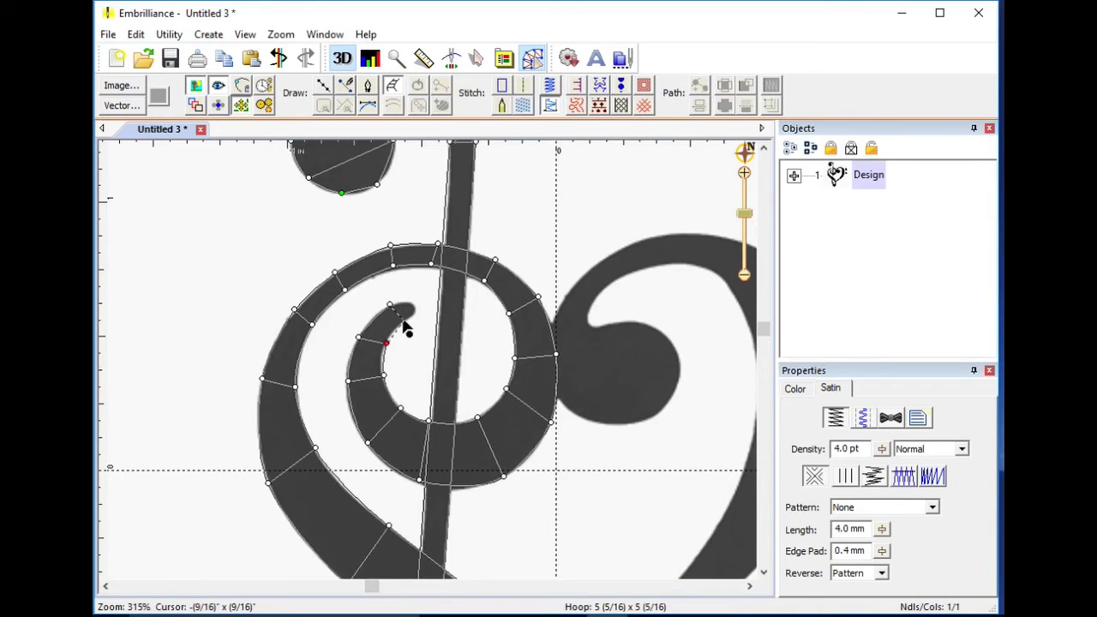
{"action": "left_click", "coordinate": [412, 302]}
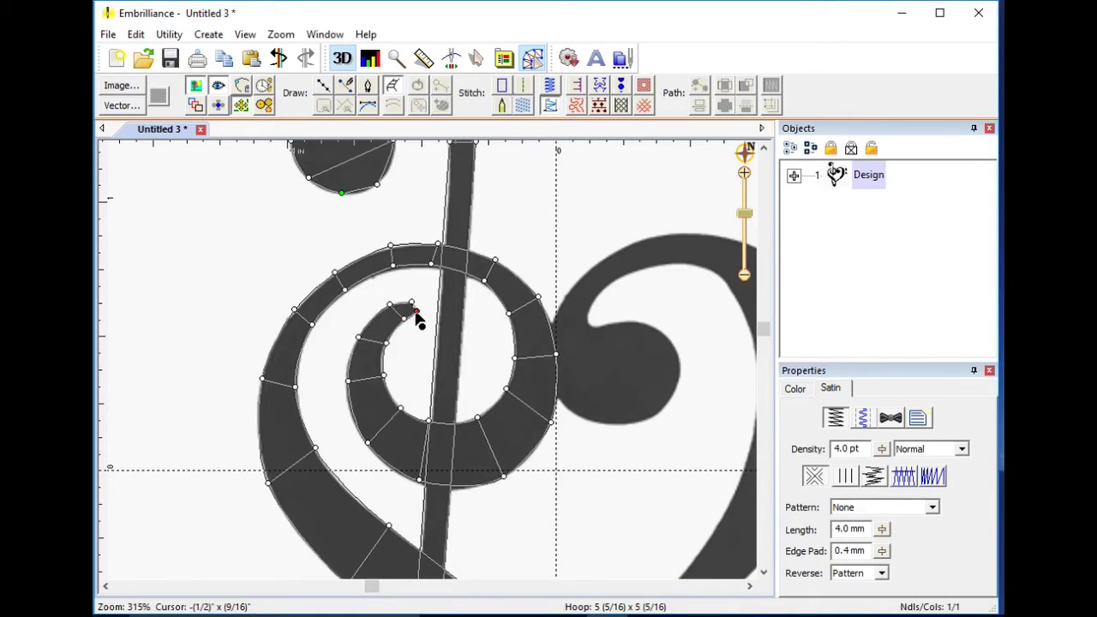
Finish the treble clef as red satin stitching (2019 stitches), shown flat without 3D, and reselect it
{"action": "key", "text": "Return"}
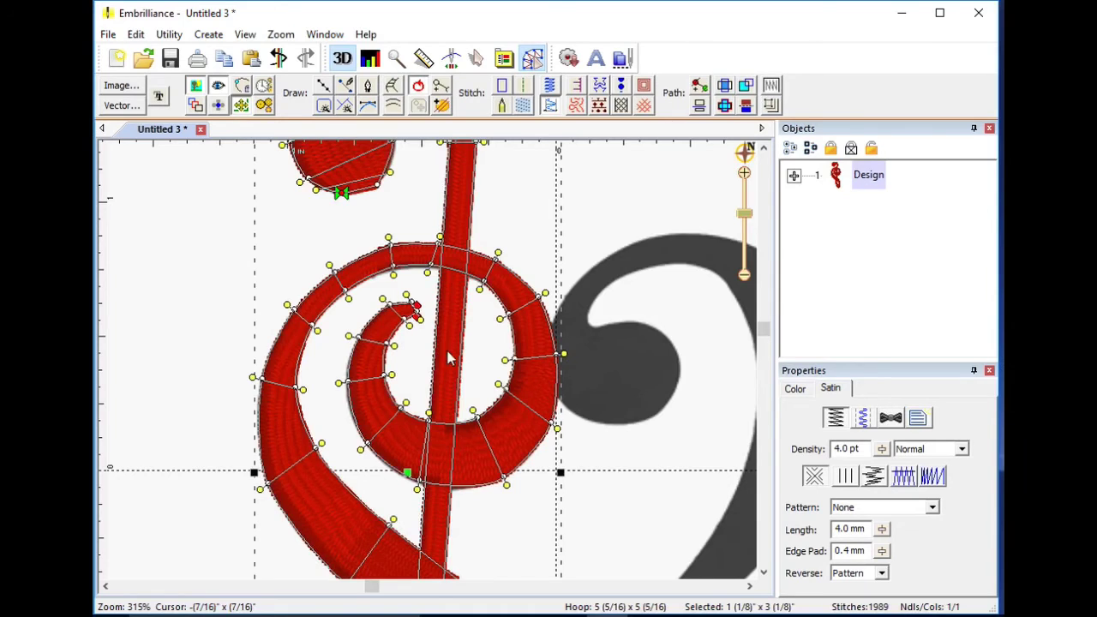
{"action": "scroll", "coordinate": [447, 358], "scroll_direction": "down", "scroll_amount": 5}
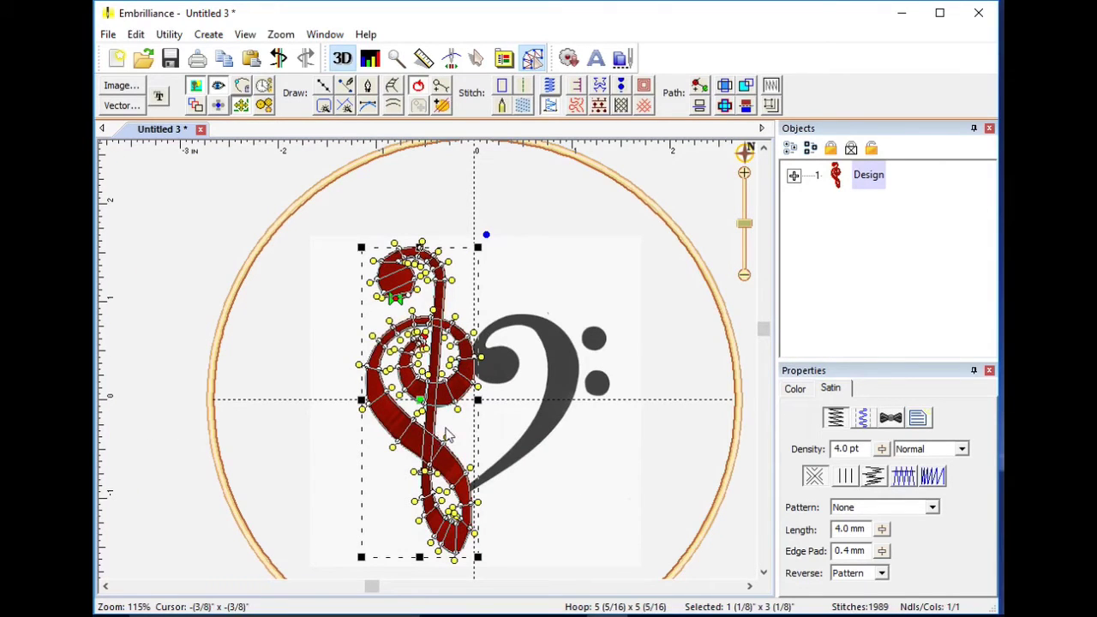
{"action": "left_click", "coordinate": [341, 57]}
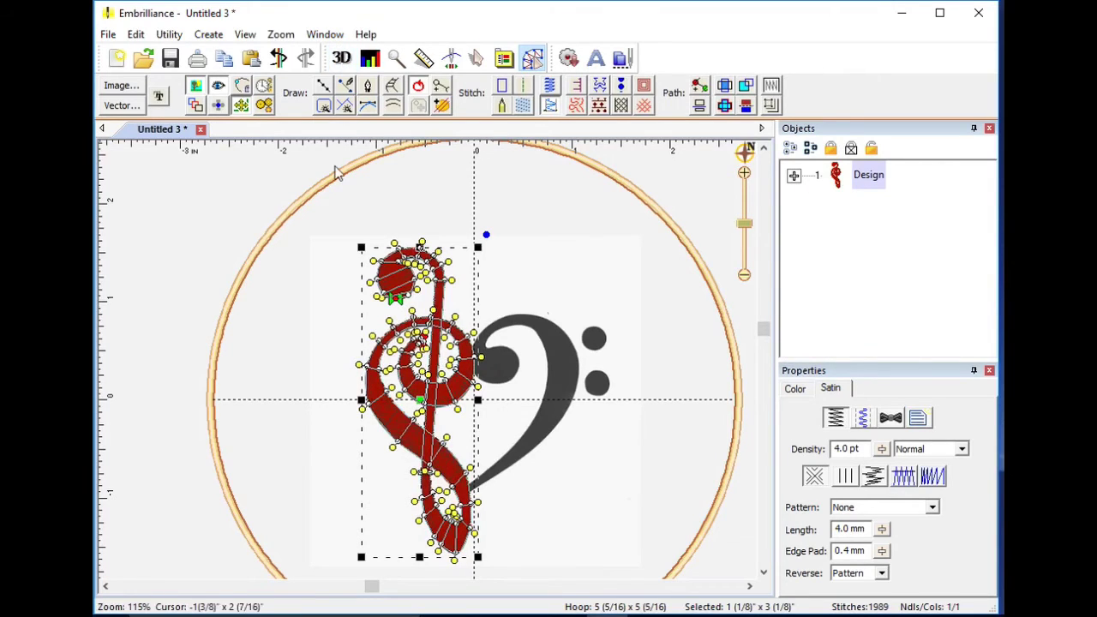
{"action": "left_click", "coordinate": [426, 343]}
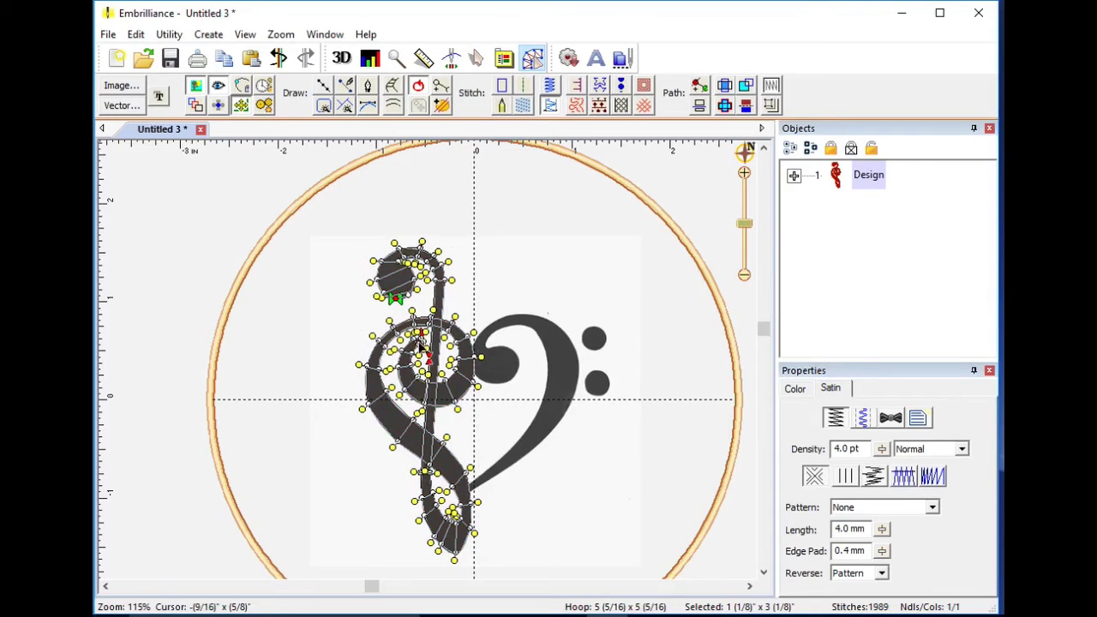
{"action": "left_click", "coordinate": [478, 371]}
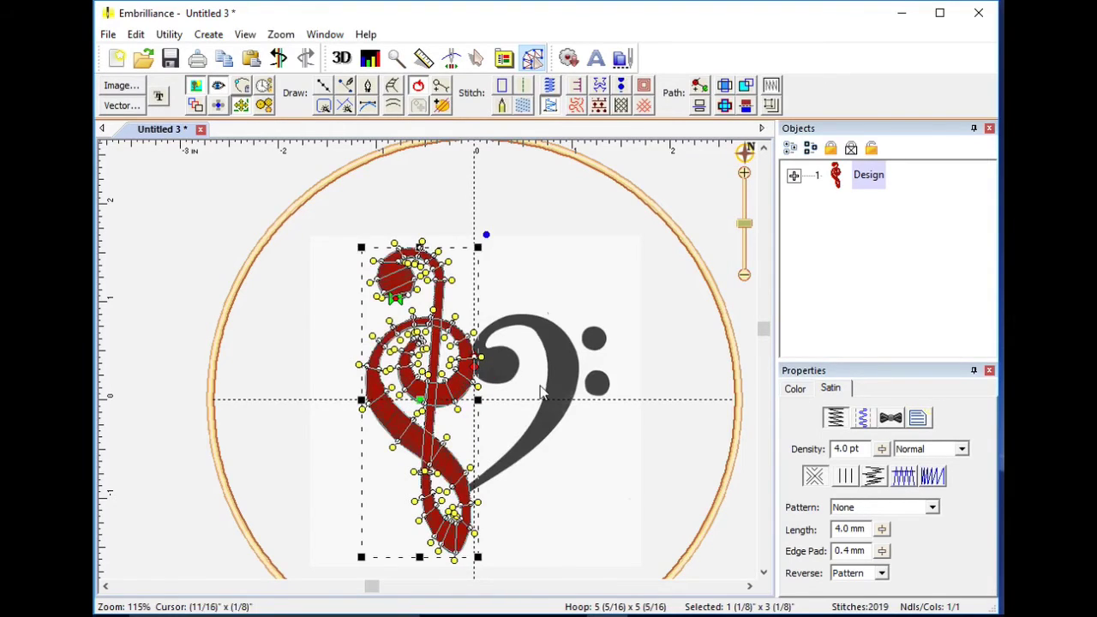
Zoom to about 265% on the bass clef and its dots, and stop editing the treble clef
{"action": "scroll", "coordinate": [580, 419], "scroll_direction": "up", "scroll_amount": 3}
{"action": "scroll", "coordinate": [580, 419], "scroll_direction": "up", "scroll_amount": 2}
{"action": "scroll", "coordinate": [580, 446], "scroll_direction": "down", "scroll_amount": 1}
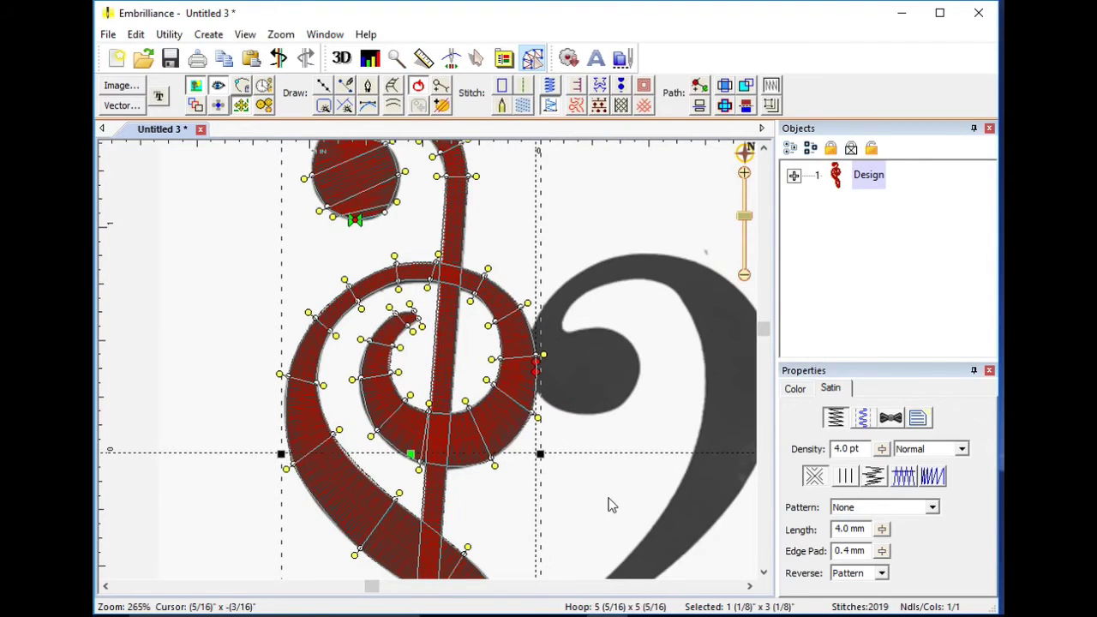
{"action": "left_click", "coordinate": [750, 586]}
{"action": "left_click", "coordinate": [749, 586]}
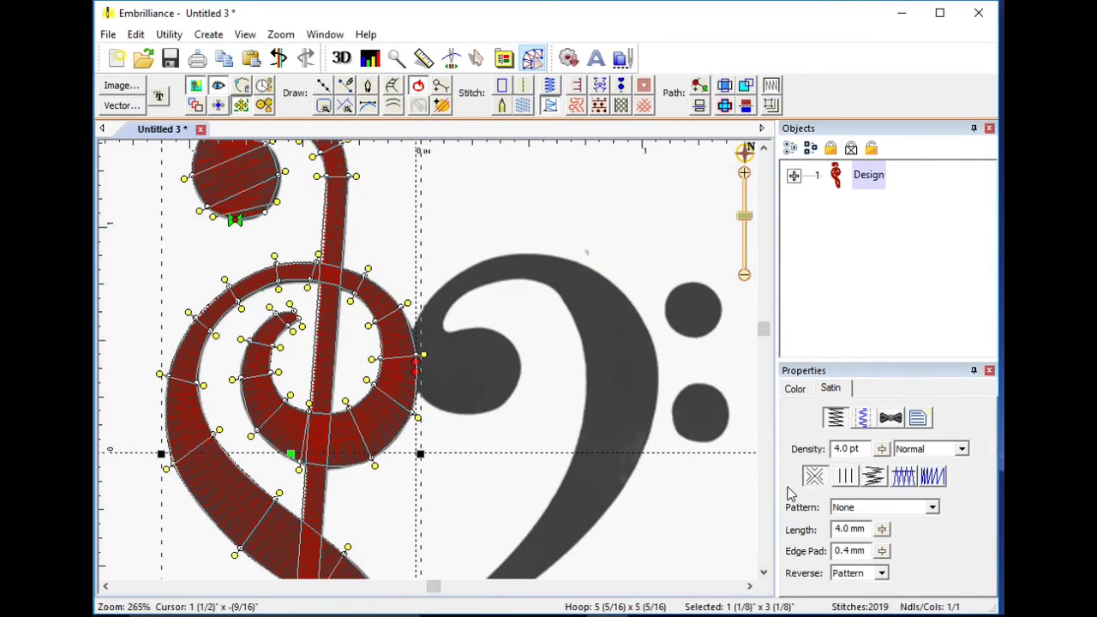
{"action": "left_click", "coordinate": [763, 571]}
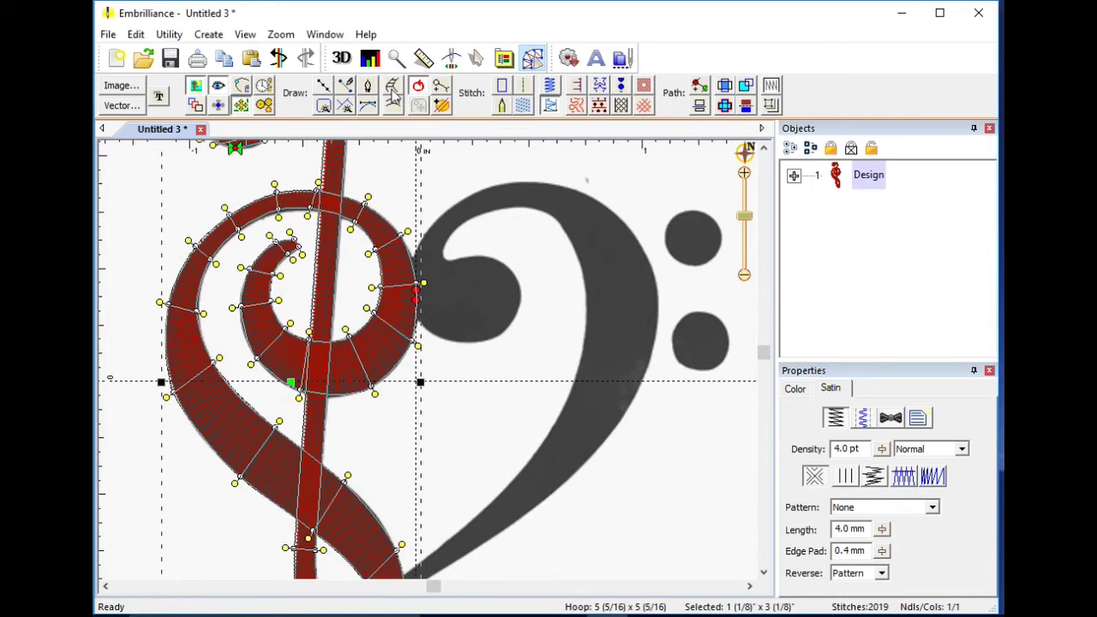
{"action": "left_click", "coordinate": [322, 88]}
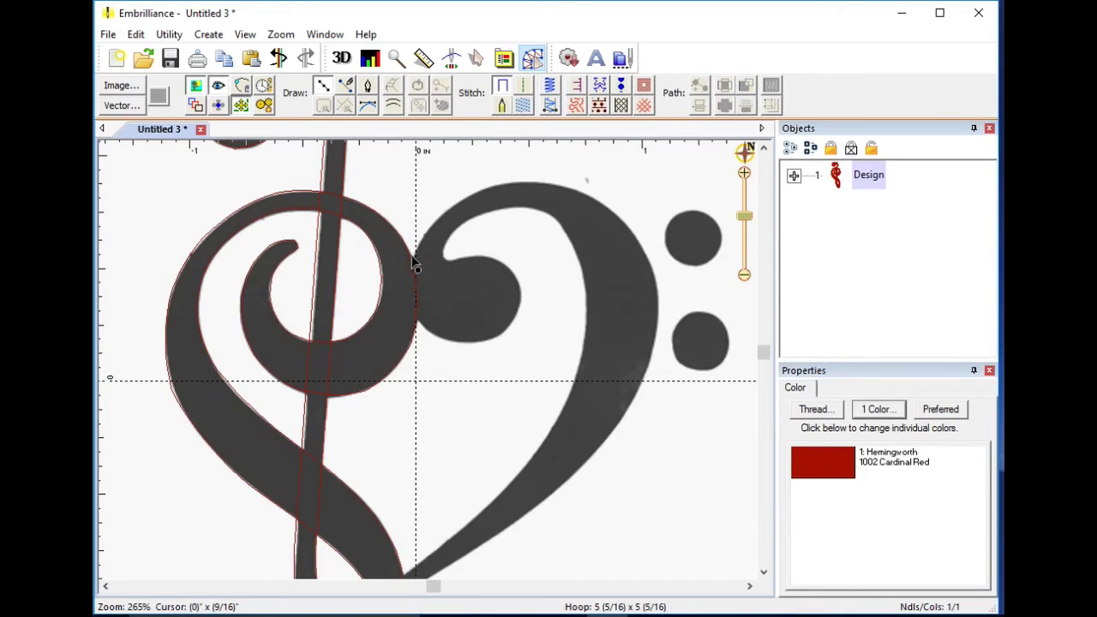
Trace the bass clef's outer edge from where the clefs meet around to the heart point
{"action": "left_click", "coordinate": [413, 254]}
{"action": "left_click", "coordinate": [456, 204]}
{"action": "left_click", "coordinate": [510, 184]}
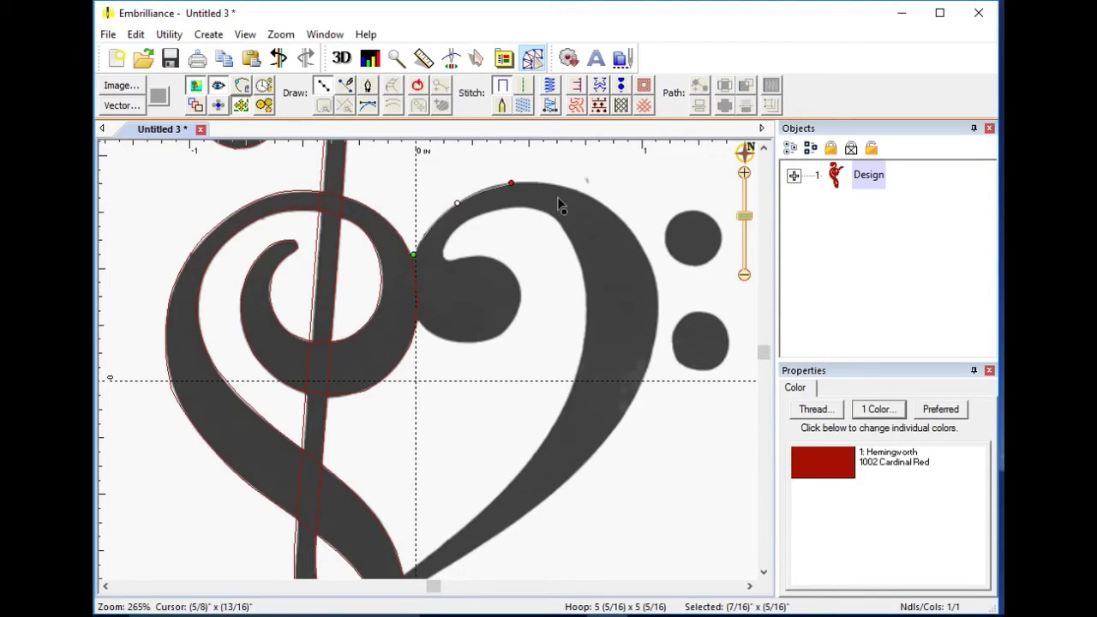
{"action": "left_click", "coordinate": [589, 194]}
{"action": "left_click", "coordinate": [649, 261]}
{"action": "left_click", "coordinate": [650, 350]}
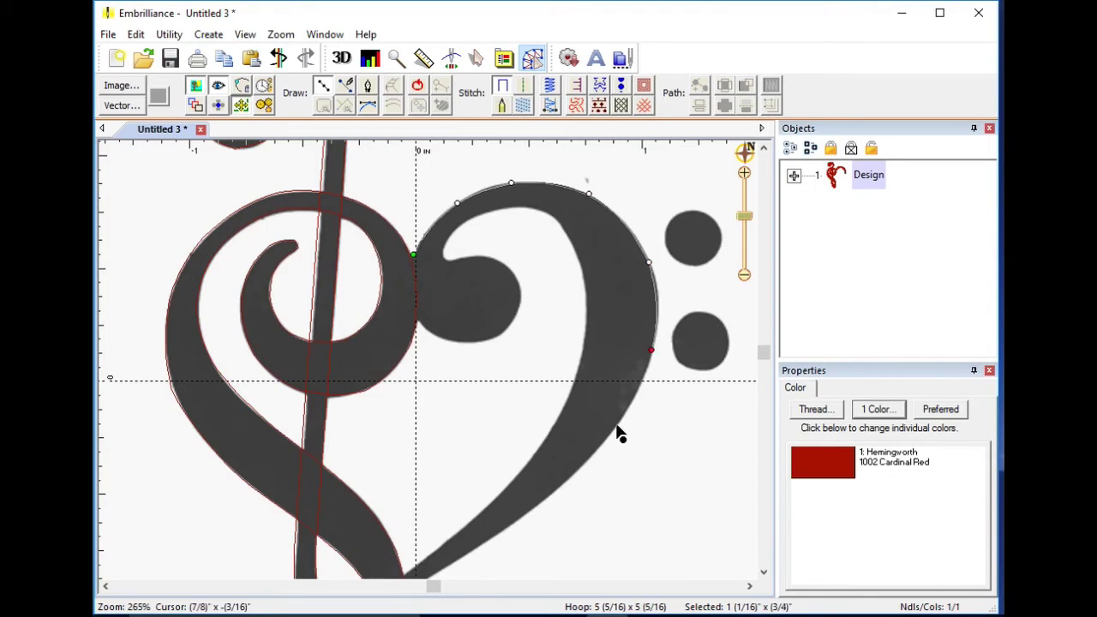
{"action": "left_click", "coordinate": [617, 425]}
{"action": "left_click", "coordinate": [550, 495]}
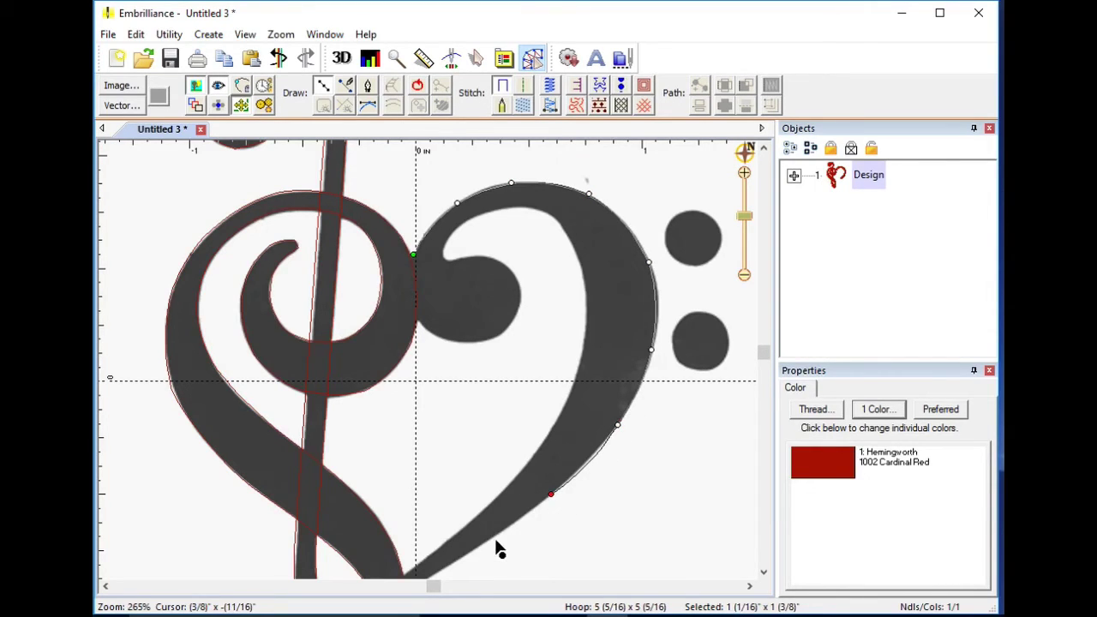
{"action": "left_click", "coordinate": [489, 538]}
{"action": "scroll", "coordinate": [451, 586], "scroll_direction": "down", "scroll_amount": 3}
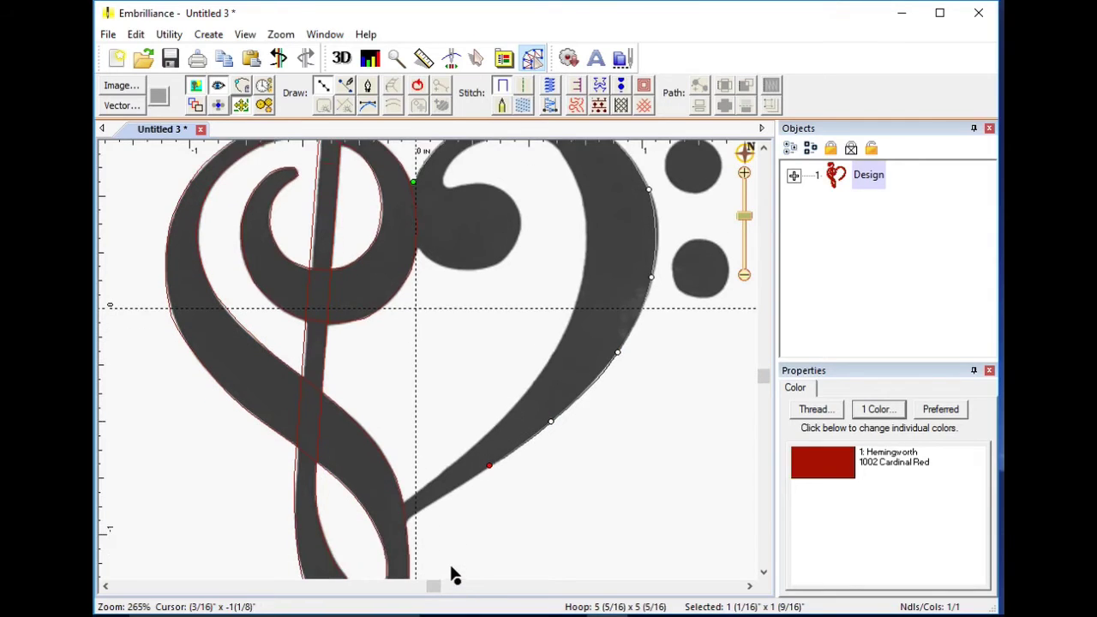
{"action": "left_click", "coordinate": [404, 497]}
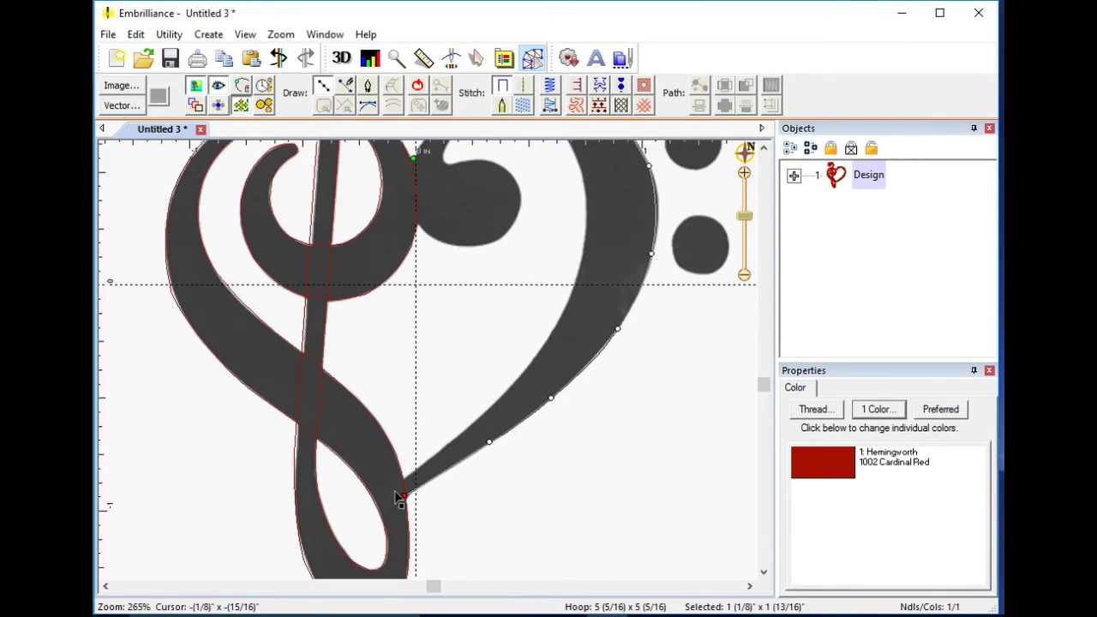
Trace back up the bass clef's inner edge toward its top
{"action": "left_click", "coordinate": [403, 476]}
{"action": "left_click", "coordinate": [432, 455]}
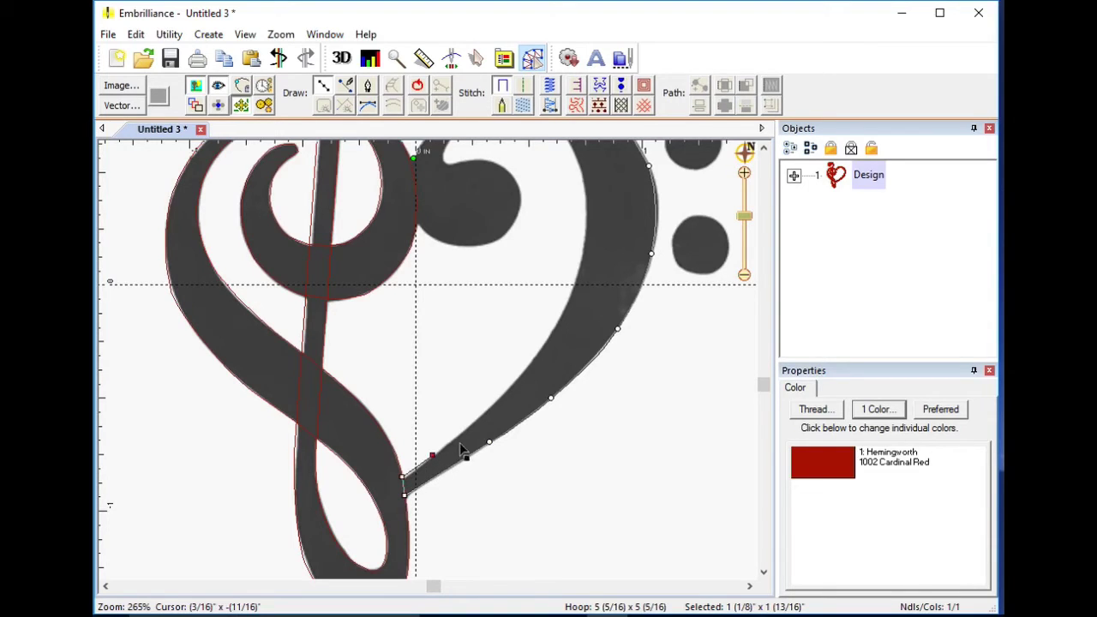
{"action": "left_click", "coordinate": [500, 395]}
{"action": "left_click", "coordinate": [550, 335]}
{"action": "left_click", "coordinate": [577, 275]}
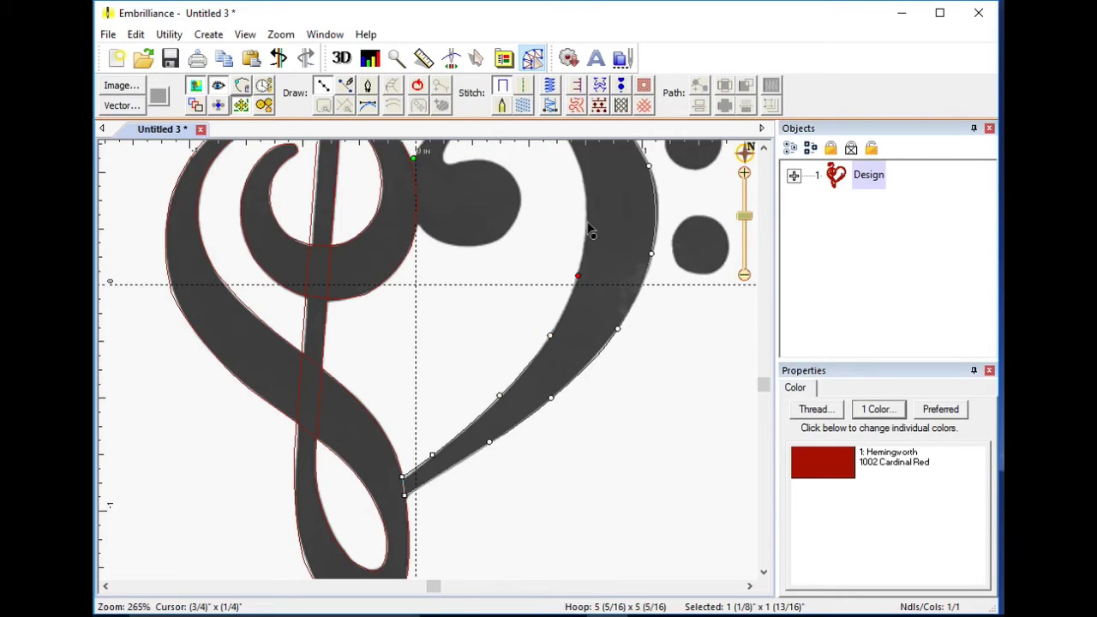
{"action": "left_click", "coordinate": [588, 221]}
{"action": "left_click", "coordinate": [581, 172]}
{"action": "scroll", "coordinate": [565, 171], "scroll_direction": "up", "scroll_amount": 3}
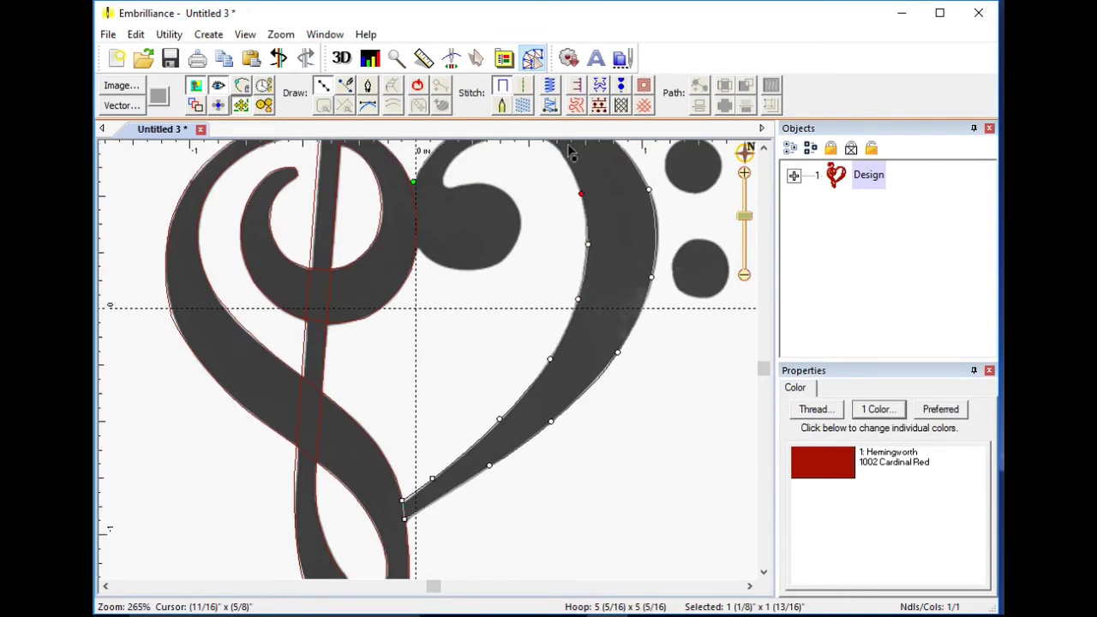
Follow the bass clef's inner top edge into its curl
{"action": "left_click", "coordinate": [554, 216]}
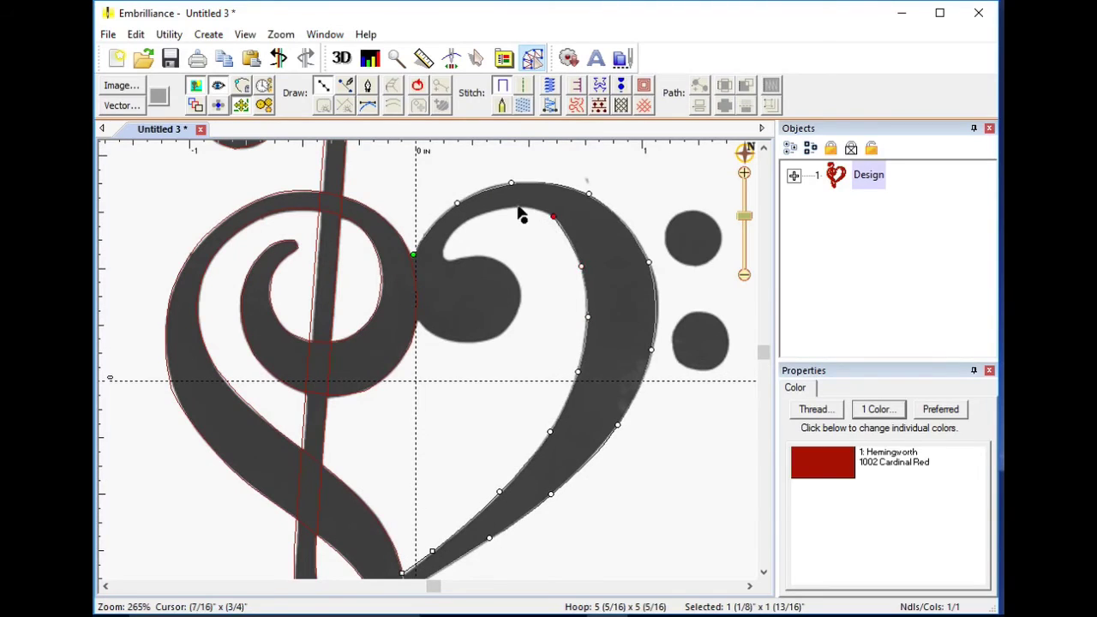
{"action": "left_click", "coordinate": [518, 204]}
{"action": "left_click", "coordinate": [478, 212]}
{"action": "left_click", "coordinate": [450, 231]}
{"action": "left_click", "coordinate": [443, 252]}
{"action": "left_click", "coordinate": [455, 260]}
Outline the rest of the curl and close the column shape
{"action": "left_click", "coordinate": [476, 255]}
{"action": "left_click", "coordinate": [510, 269]}
{"action": "left_click", "coordinate": [516, 314]}
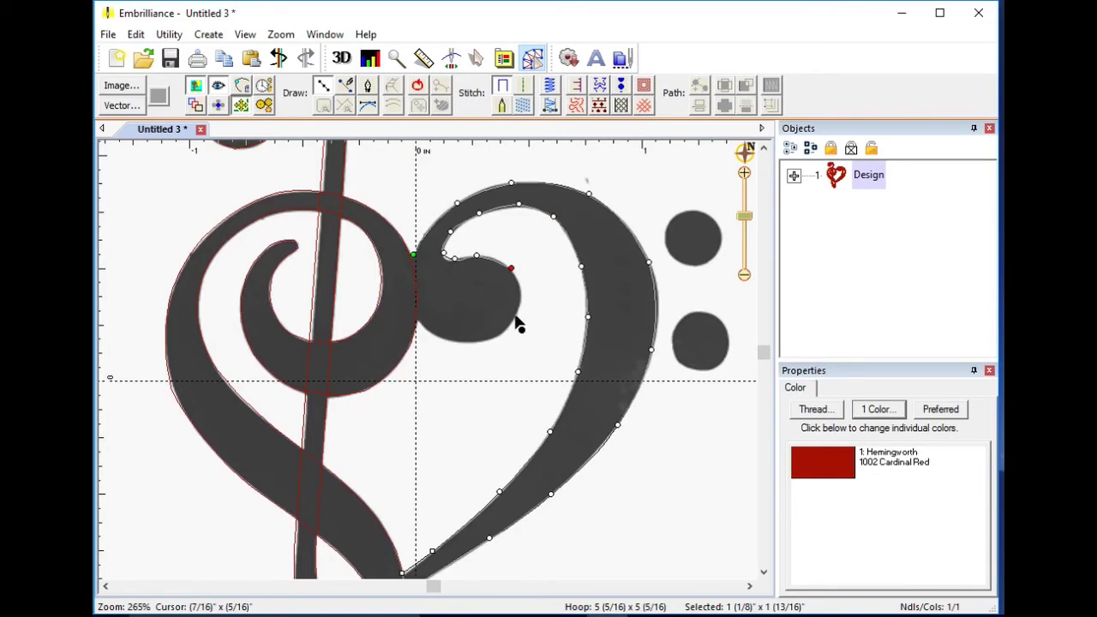
{"action": "left_click", "coordinate": [474, 341]}
{"action": "left_click", "coordinate": [431, 331]}
{"action": "left_click", "coordinate": [416, 304]}
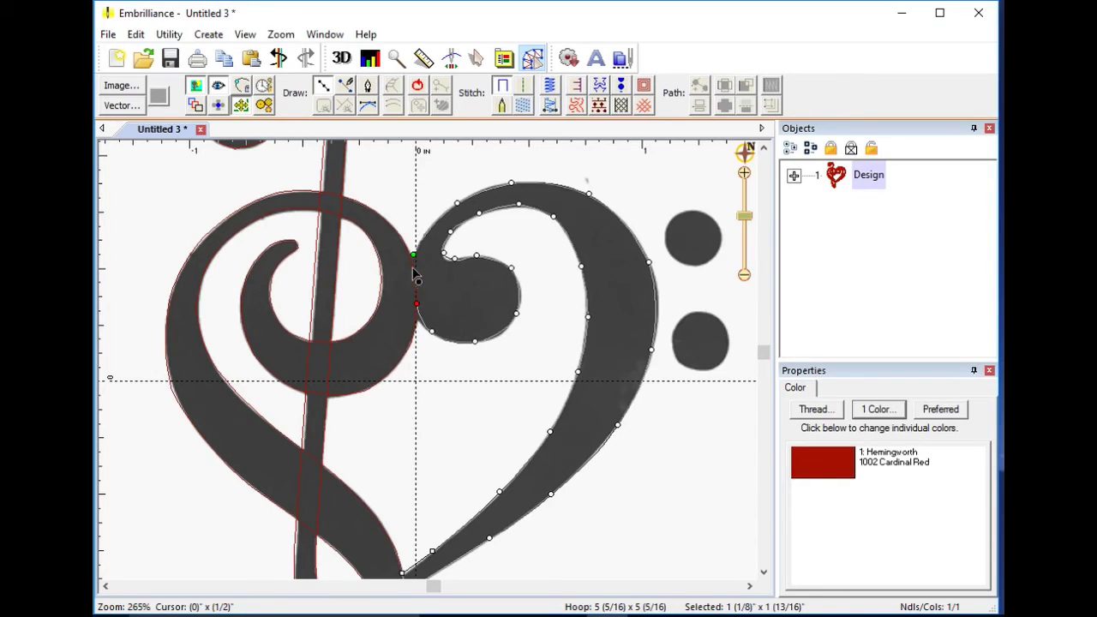
{"action": "left_click", "coordinate": [412, 267]}
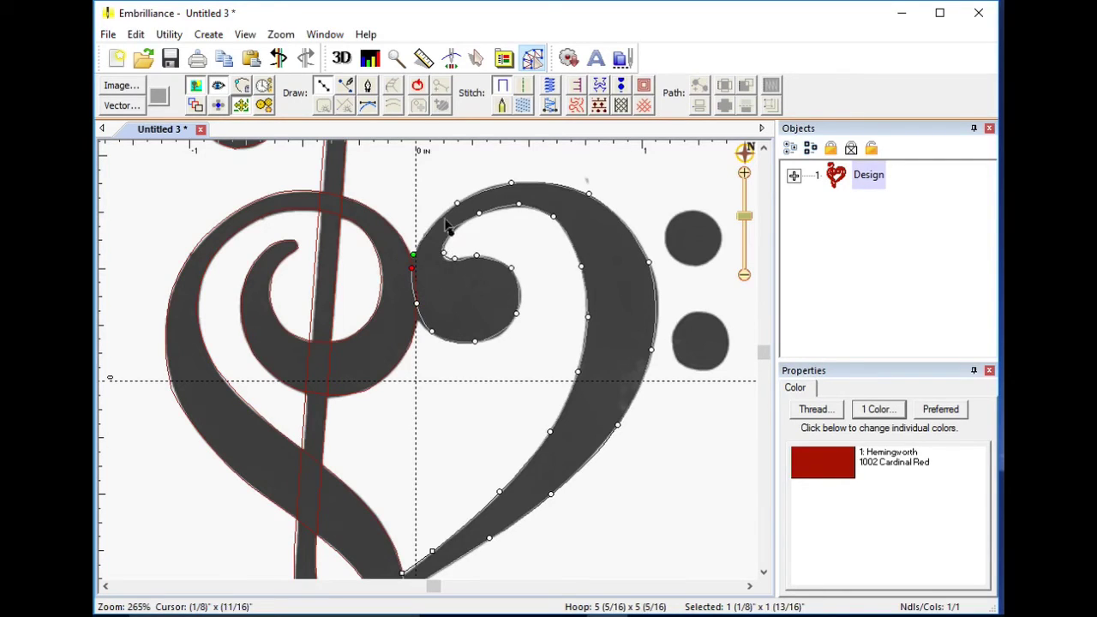
{"action": "left_click", "coordinate": [418, 88]}
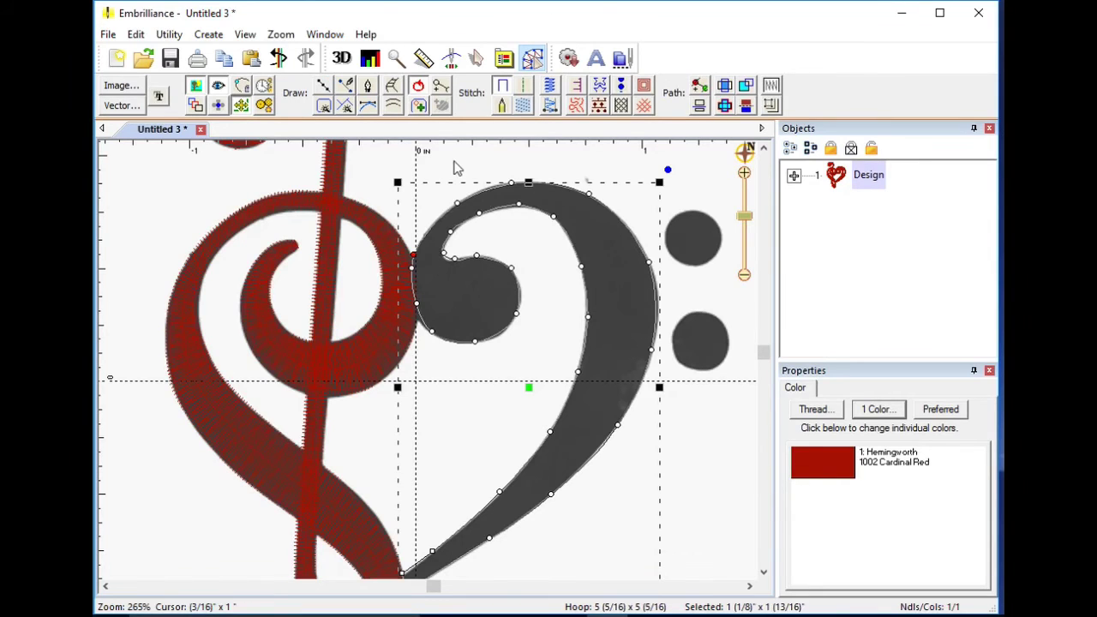
Reshape the bass clef's curl nodes so its top curve is rounder and its lower sweep curves more
{"action": "scroll", "coordinate": [509, 326], "scroll_direction": "down", "scroll_amount": 1}
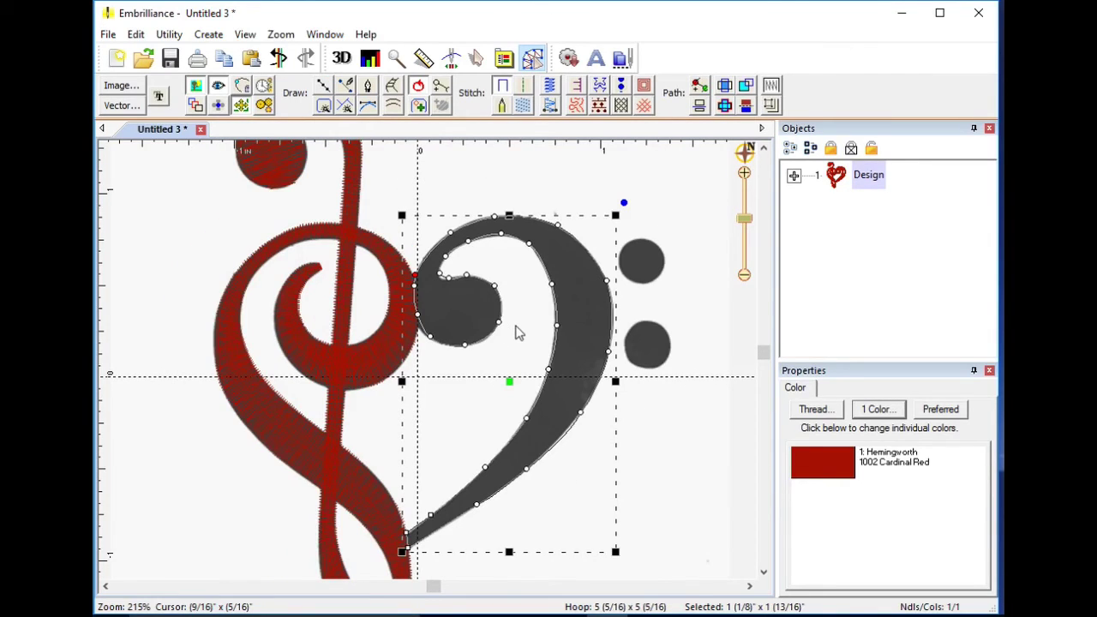
{"action": "left_click", "coordinate": [440, 90]}
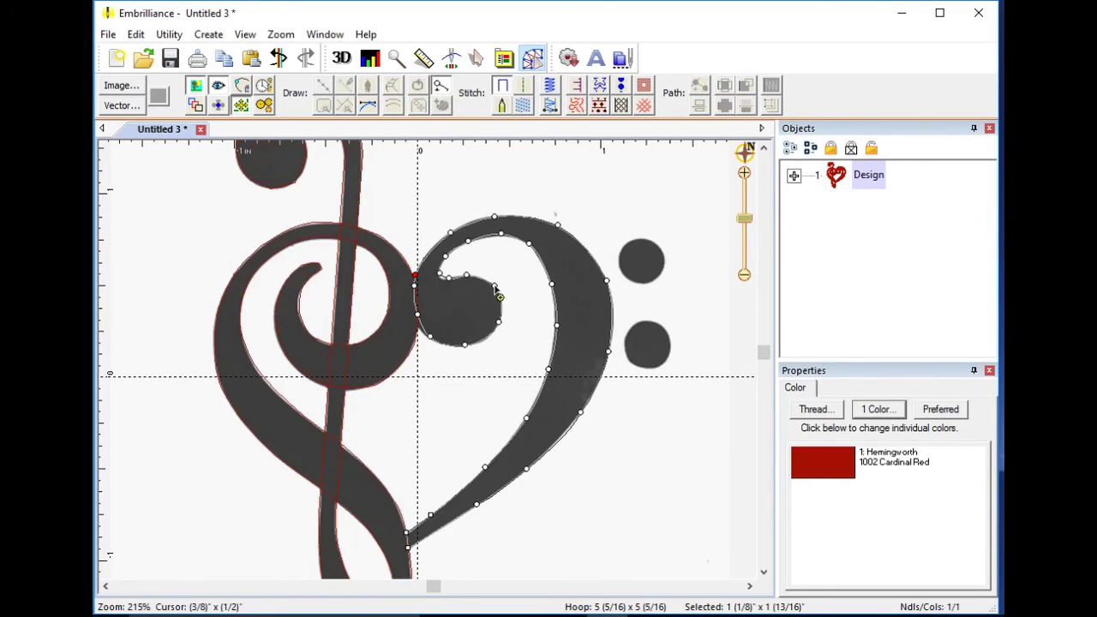
{"action": "left_click", "coordinate": [468, 276]}
{"action": "left_click", "coordinate": [410, 304]}
{"action": "left_click", "coordinate": [450, 244]}
{"action": "left_click", "coordinate": [495, 217]}
{"action": "left_click_drag", "start_coordinate": [490, 261], "coordinate": [605, 385]}
{"action": "left_click_drag", "start_coordinate": [518, 418], "coordinate": [568, 465]}
{"action": "left_click_drag", "start_coordinate": [507, 488], "coordinate": [552, 519]}
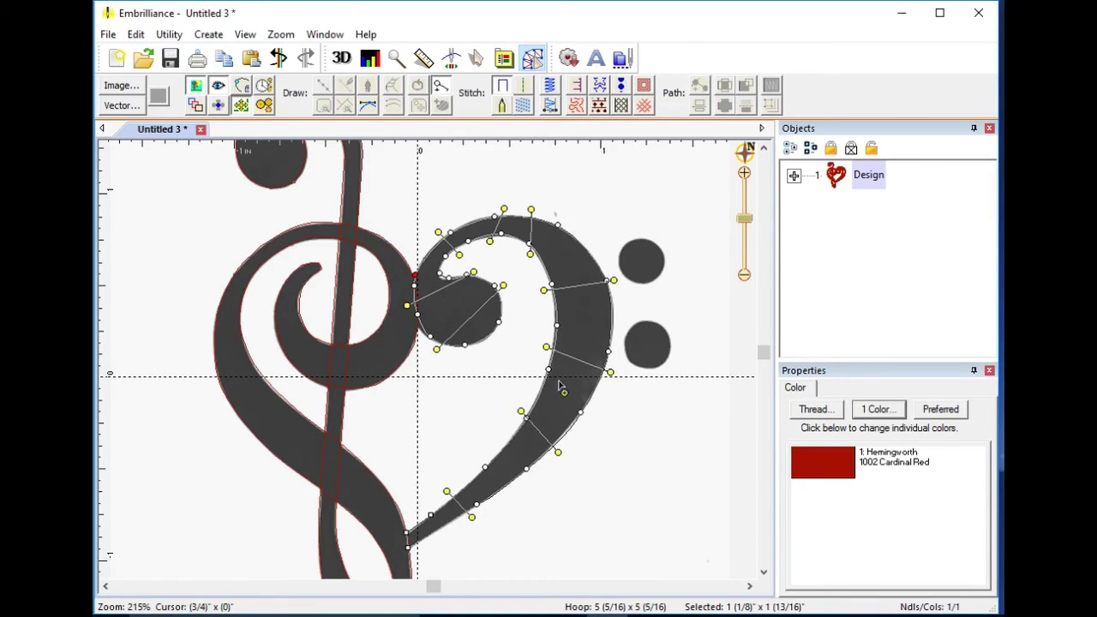
Convert the bass clef outline to satin stitching and nudge two top nodes to refine its shape
{"action": "left_click", "coordinate": [552, 109]}
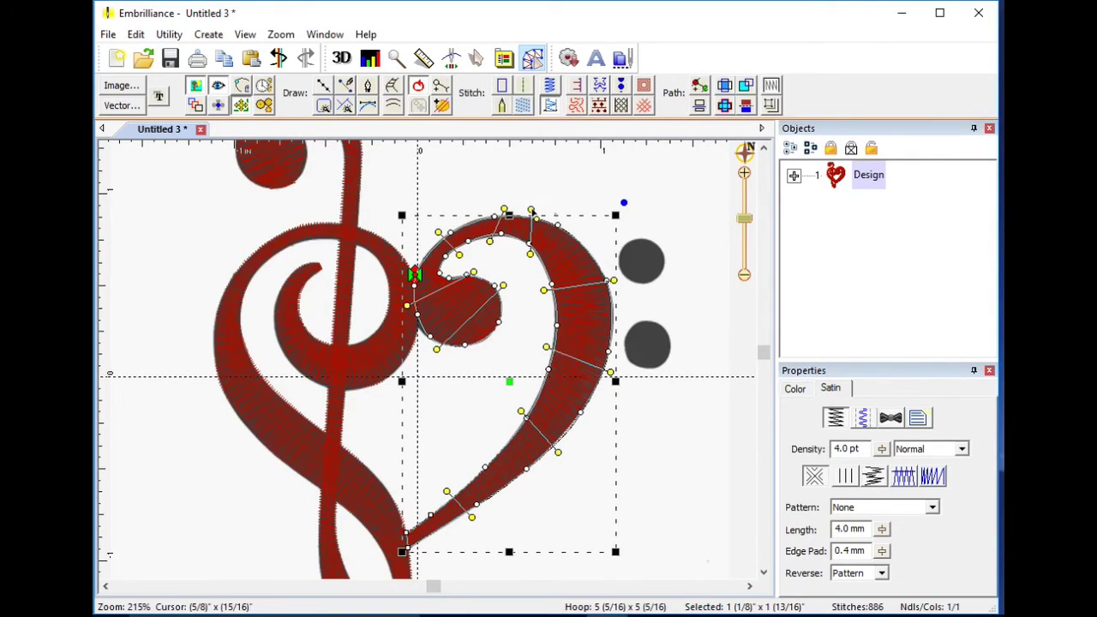
{"action": "left_click_drag", "start_coordinate": [532, 210], "coordinate": [557, 219]}
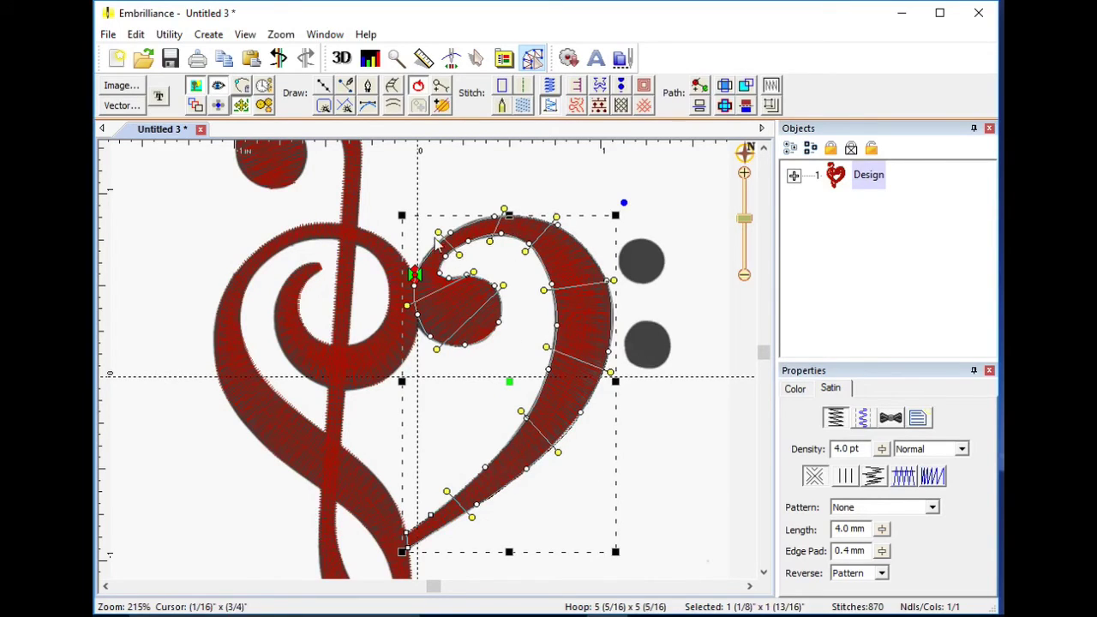
{"action": "left_click_drag", "start_coordinate": [438, 234], "coordinate": [430, 239]}
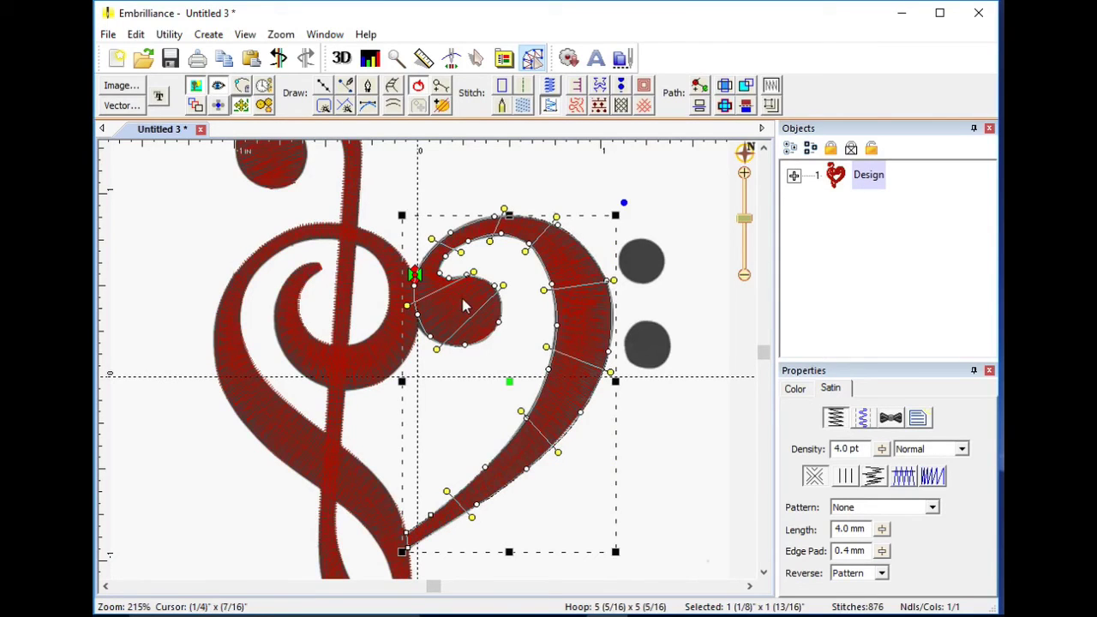
Zoom out to preview the 876-stitch satin clef, then select the bass clef half of the heart
{"action": "scroll", "coordinate": [619, 360], "scroll_direction": "down", "scroll_amount": 3}
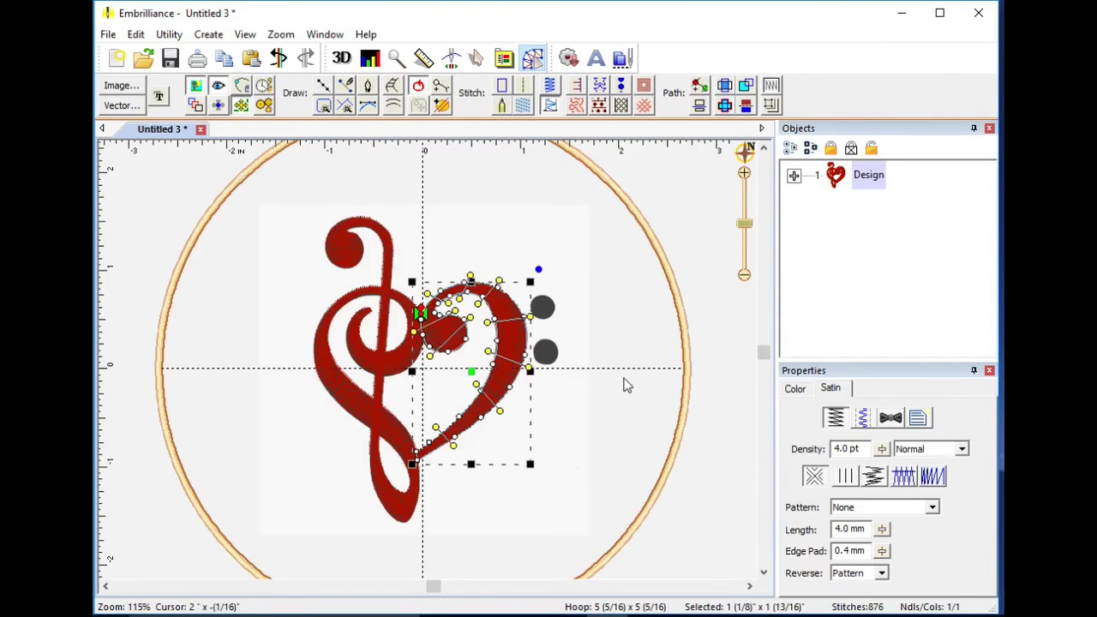
{"action": "left_click", "coordinate": [631, 392]}
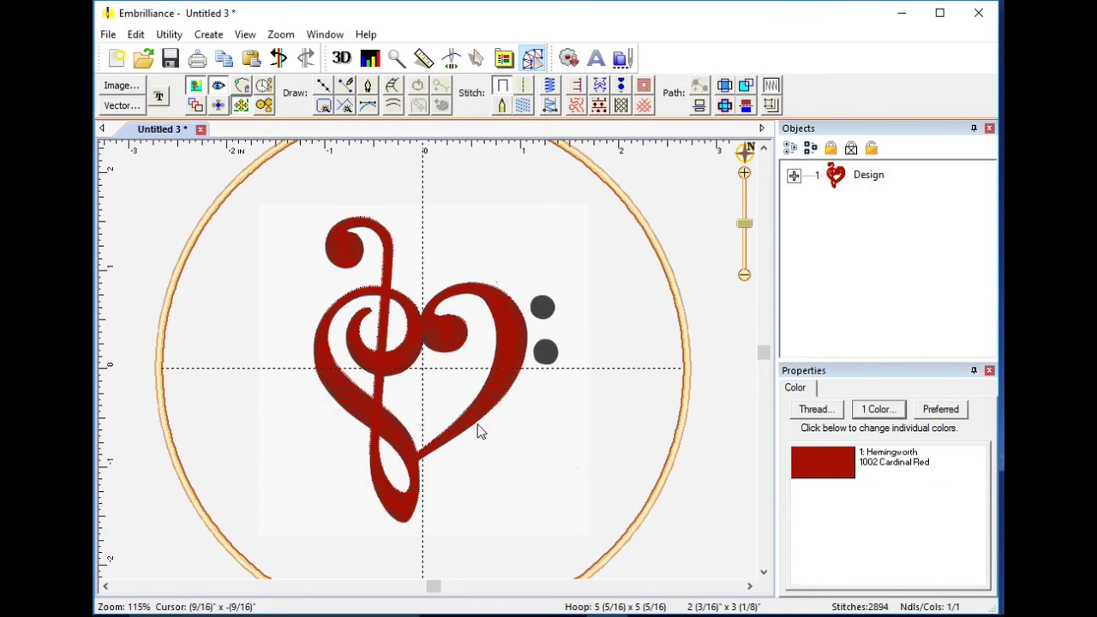
{"action": "left_click", "coordinate": [467, 287]}
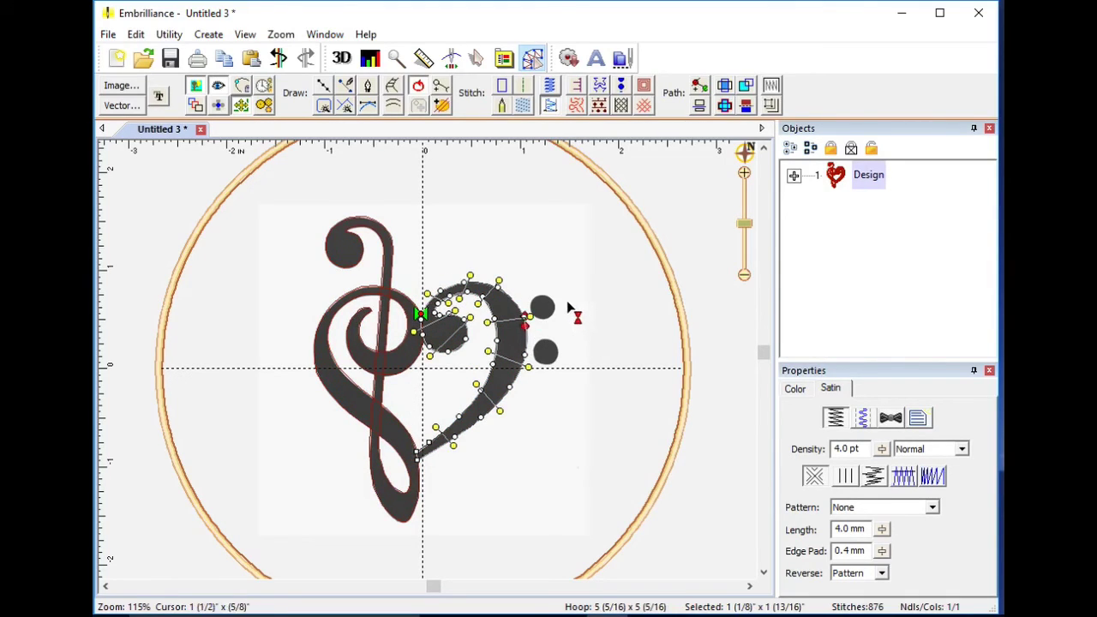
Merge the Circle shape from the Shapes 1 library into the clef heart design
{"action": "scroll", "coordinate": [604, 346], "scroll_direction": "up", "scroll_amount": 3}
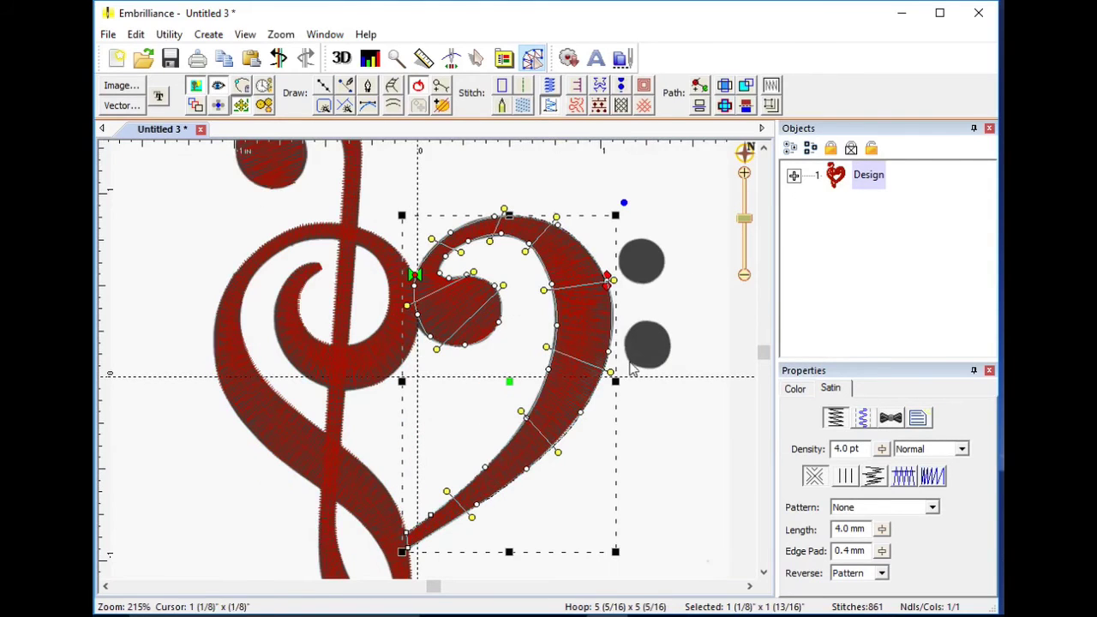
{"action": "scroll", "coordinate": [660, 344], "scroll_direction": "right", "scroll_amount": 2}
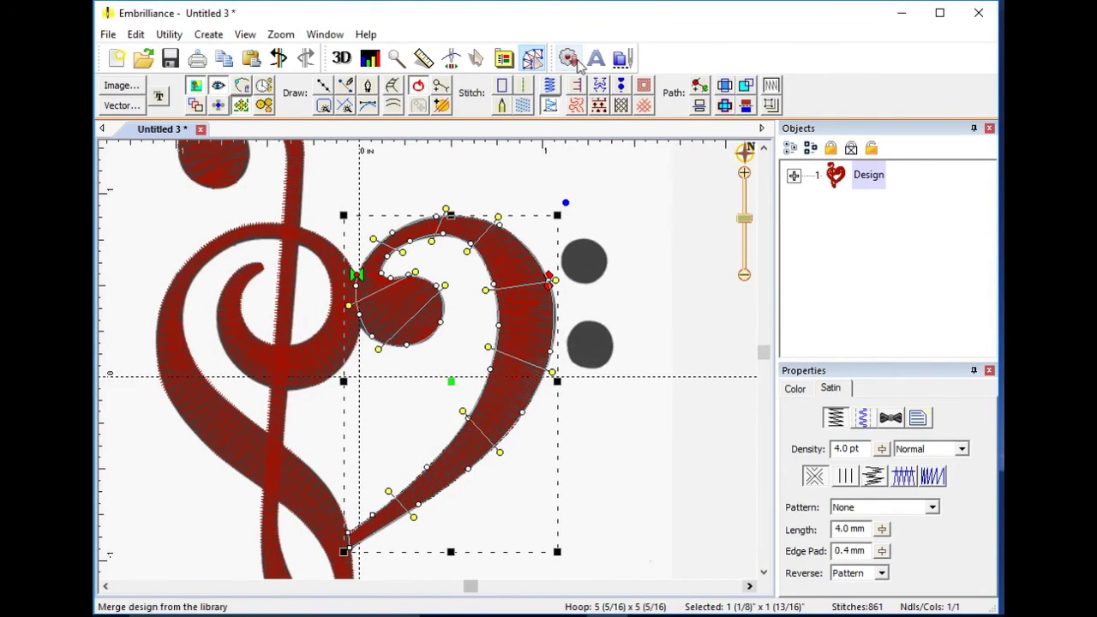
{"action": "left_click", "coordinate": [569, 60]}
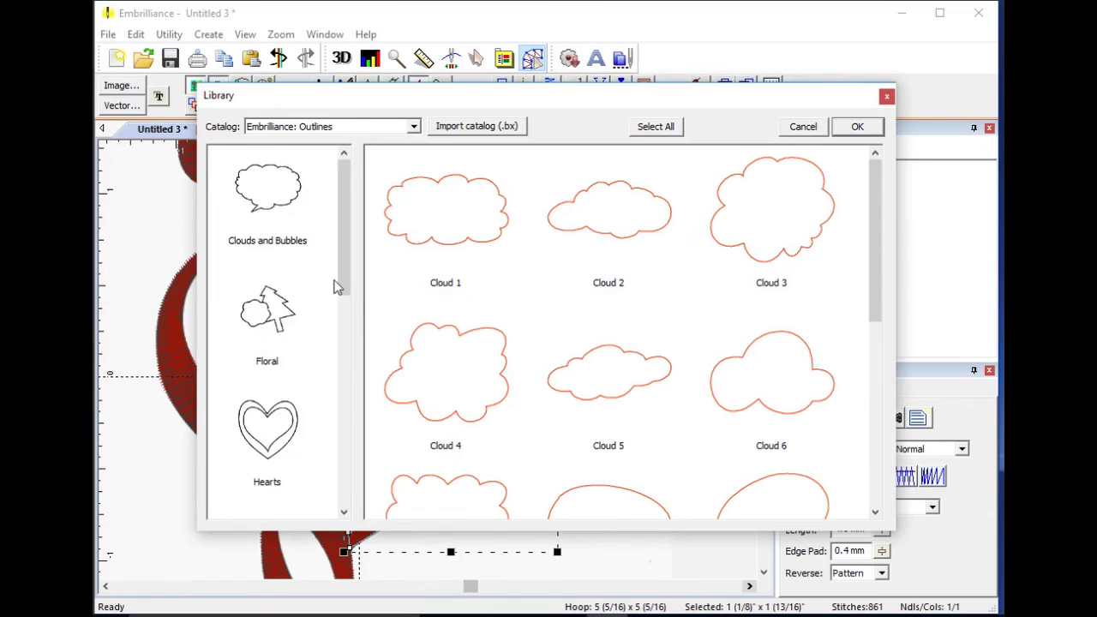
{"action": "left_click_drag", "start_coordinate": [336, 284], "coordinate": [339, 369]}
{"action": "left_click", "coordinate": [292, 332]}
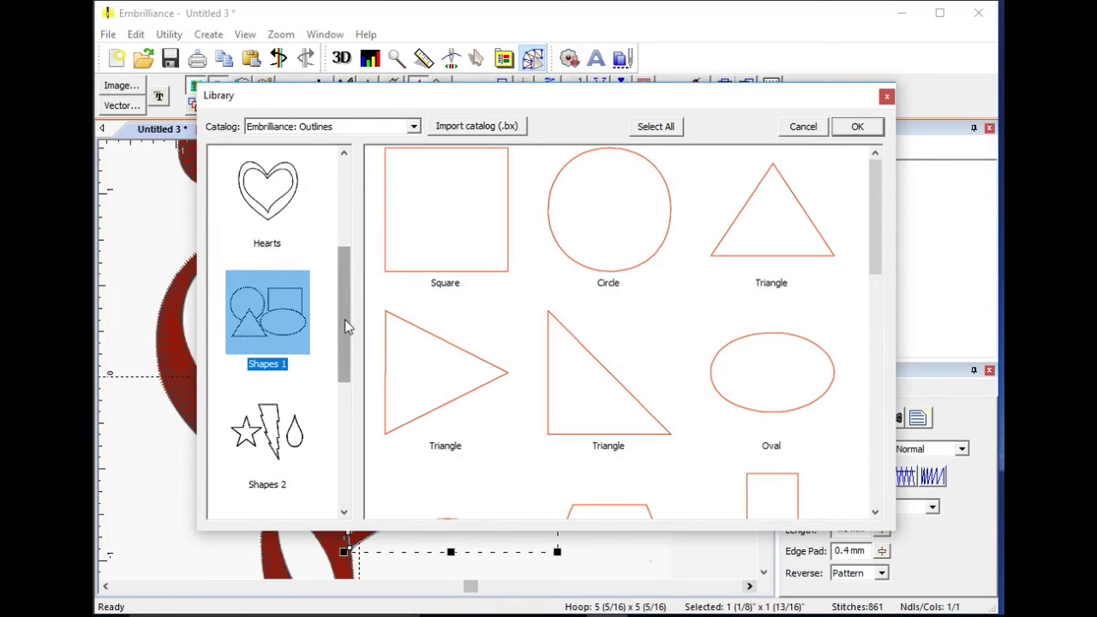
{"action": "left_click", "coordinate": [648, 274]}
{"action": "left_click", "coordinate": [858, 126]}
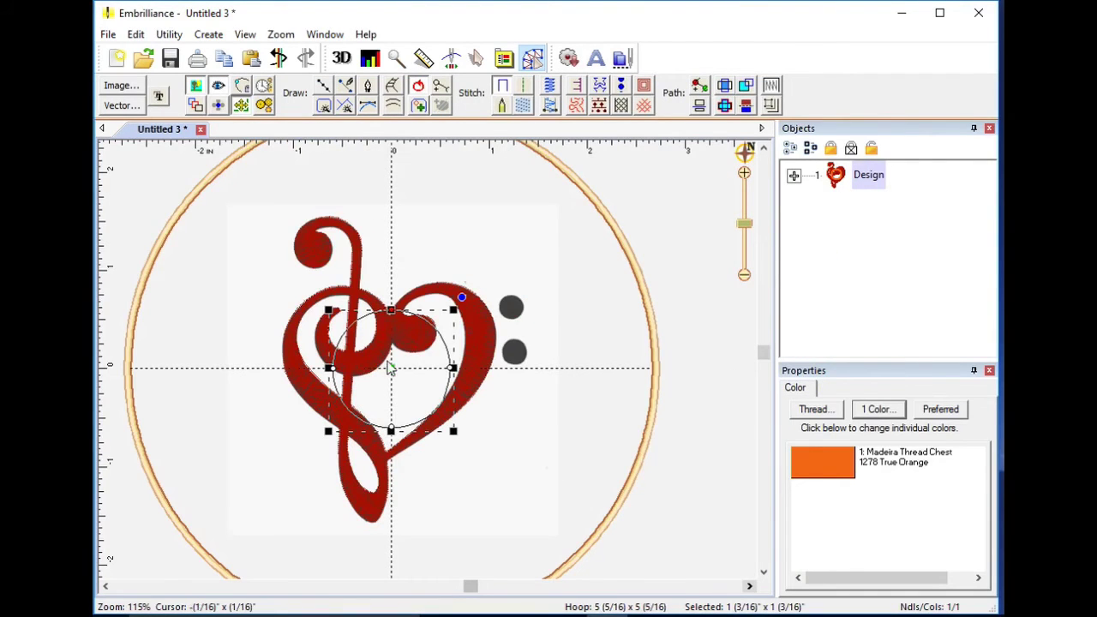
Shrink the circle to dot size over the bass clef dots and fill it with satin
{"action": "left_click_drag", "start_coordinate": [389, 371], "coordinate": [576, 309]}
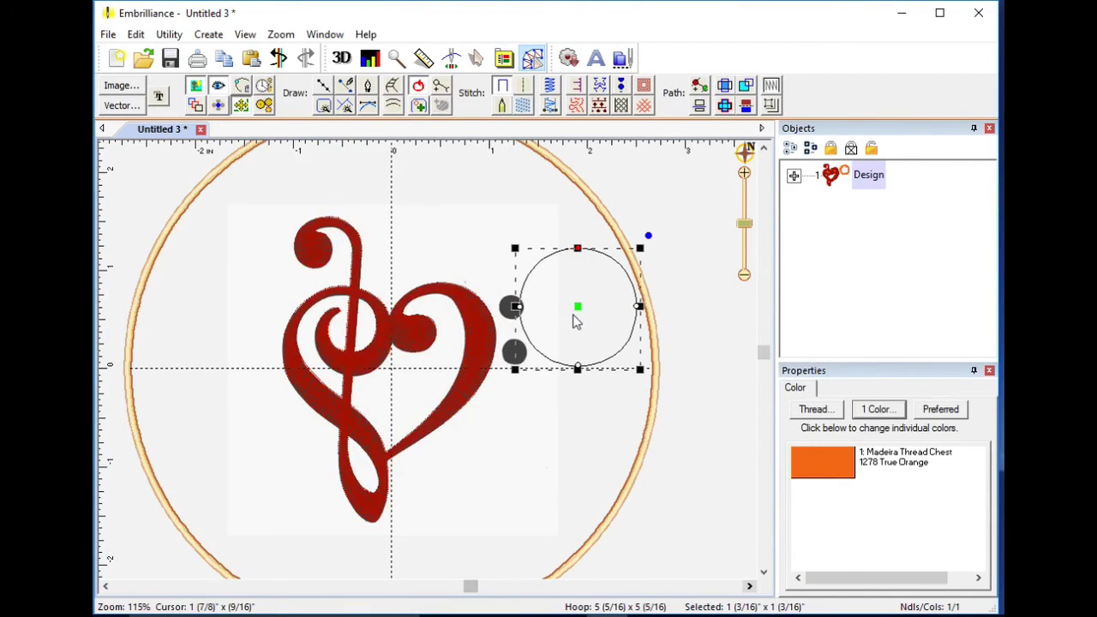
{"action": "left_click_drag", "start_coordinate": [640, 370], "coordinate": [512, 307]}
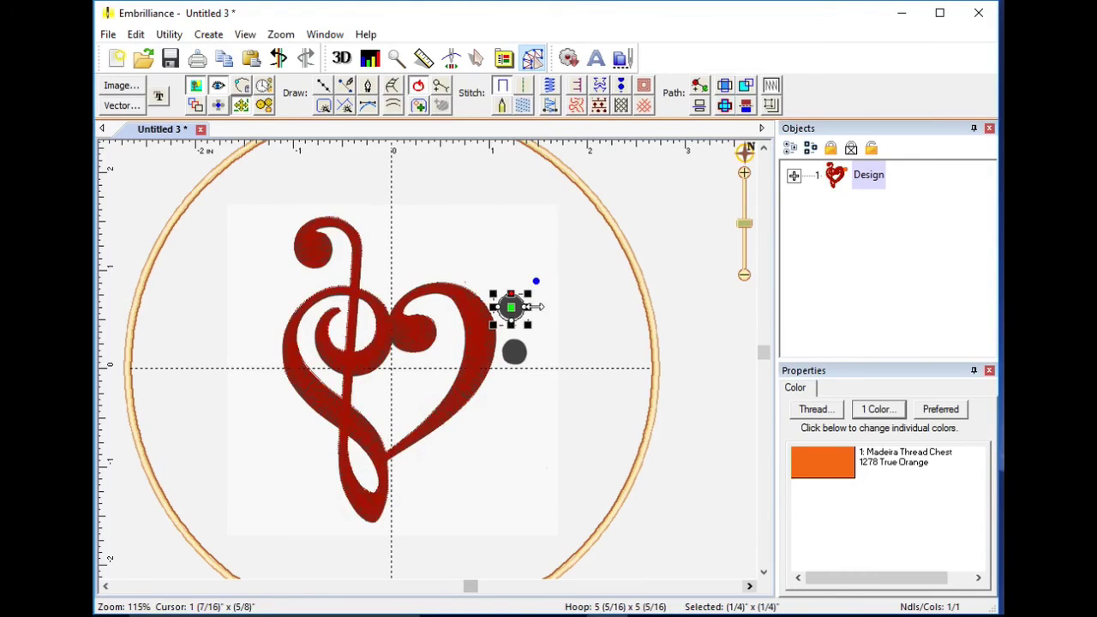
{"action": "left_click", "coordinate": [550, 108]}
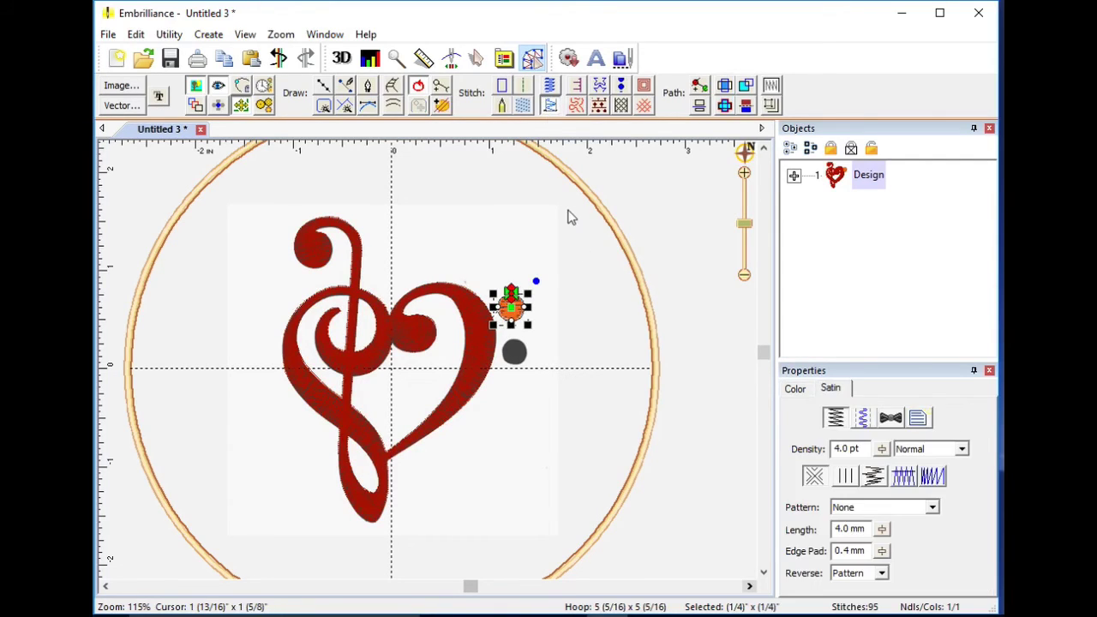
Place an orange satin circle on the lower dot and expand the Design object list
{"action": "left_click", "coordinate": [536, 357]}
{"action": "left_click", "coordinate": [517, 324]}
{"action": "left_click_drag", "start_coordinate": [512, 306], "coordinate": [515, 350]}
{"action": "left_click", "coordinate": [620, 374]}
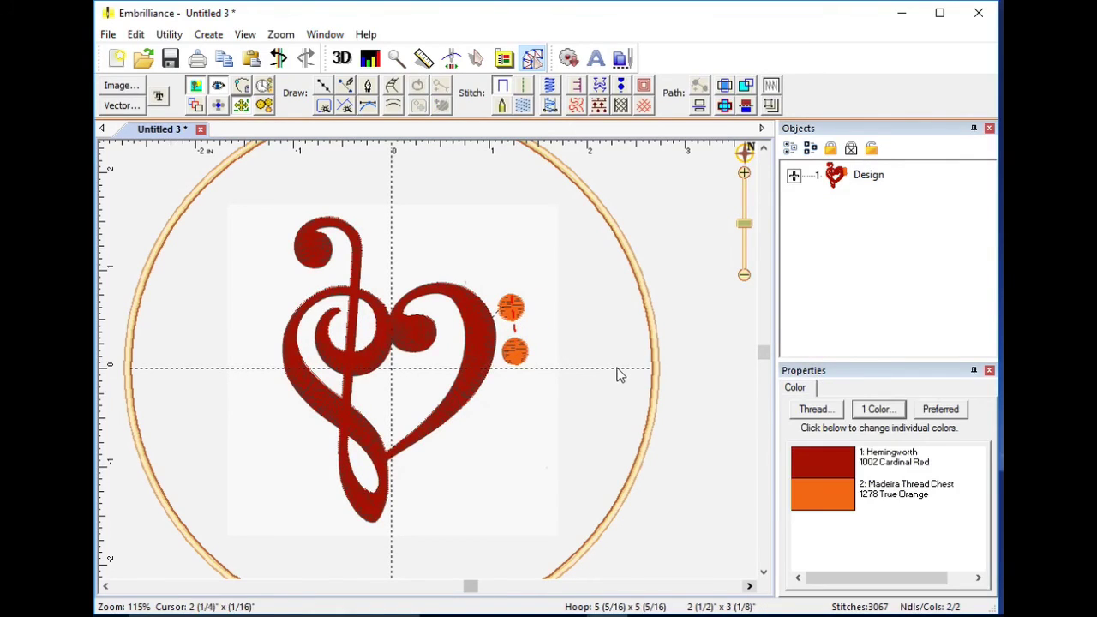
{"action": "left_click", "coordinate": [793, 177]}
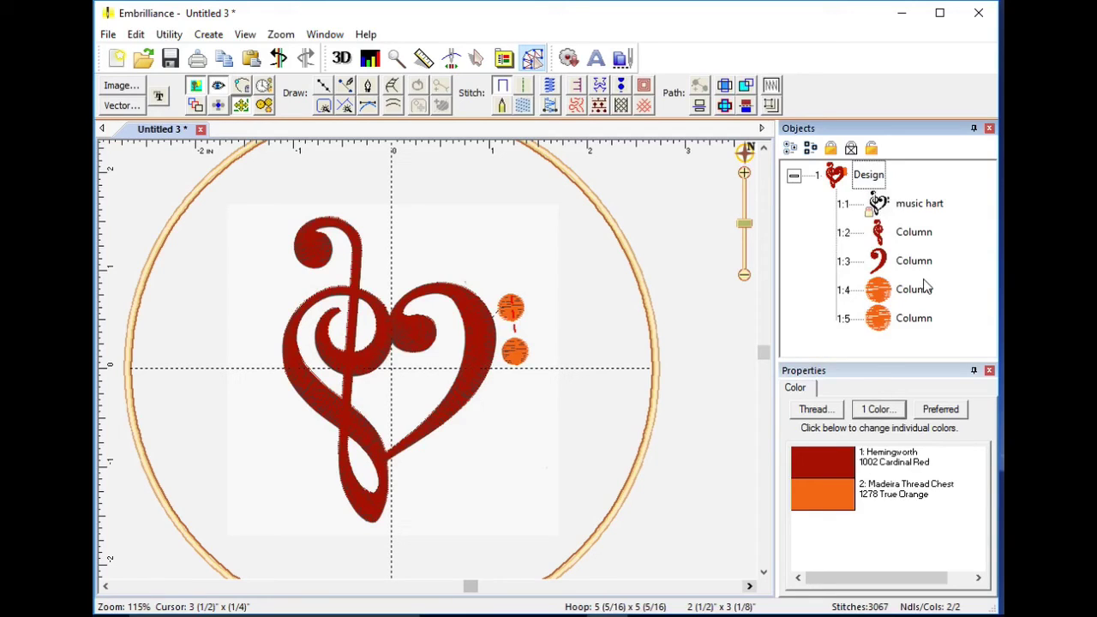
Check the thread colour of the four clef columns in the design's thread palette
{"action": "left_click", "coordinate": [915, 235]}
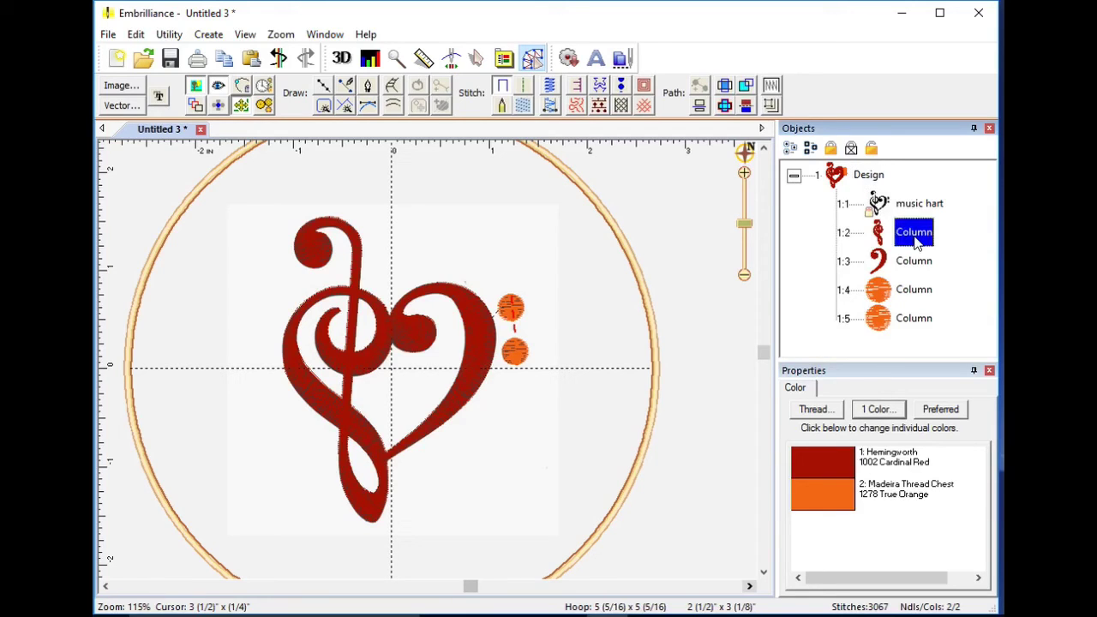
{"action": "left_click", "coordinate": [920, 318], "text": "shift"}
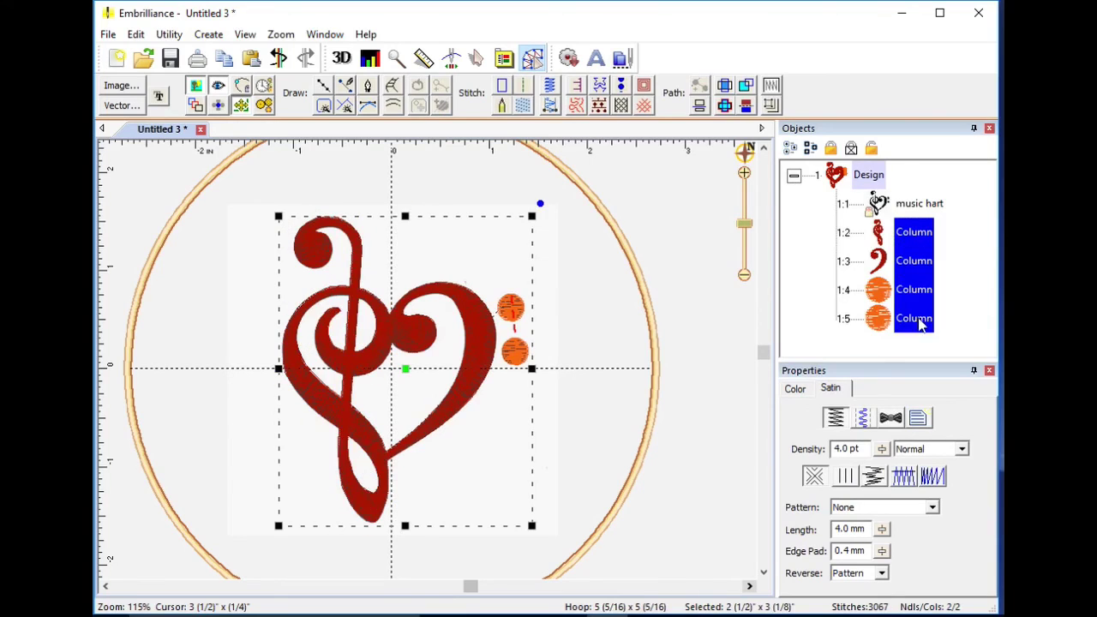
{"action": "left_click", "coordinate": [793, 389]}
{"action": "double_click", "coordinate": [876, 467]}
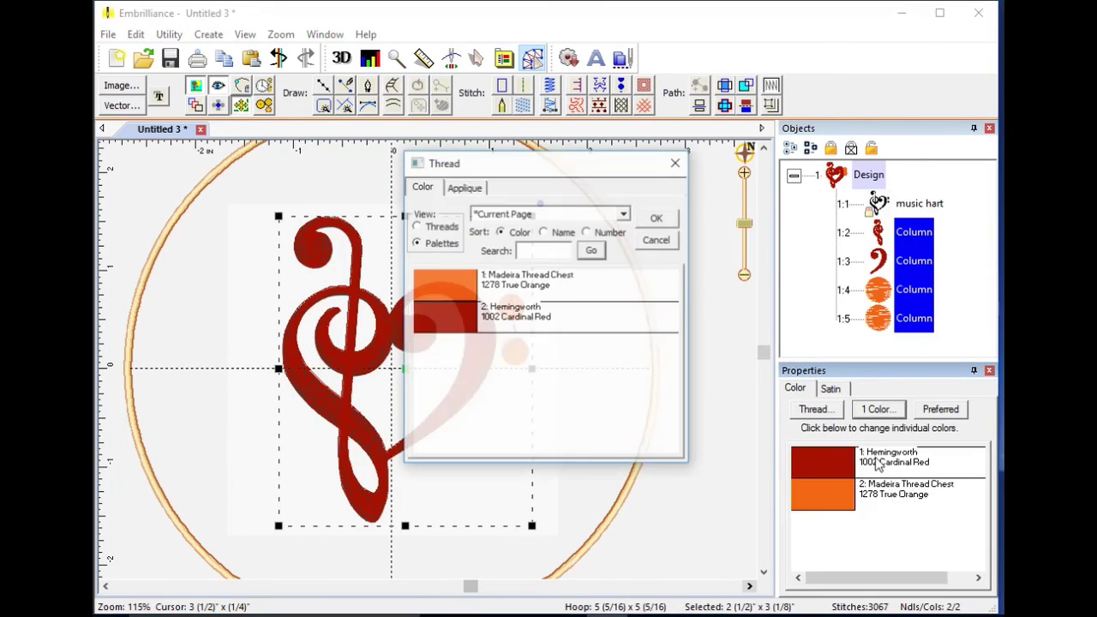
{"action": "double_click", "coordinate": [478, 312]}
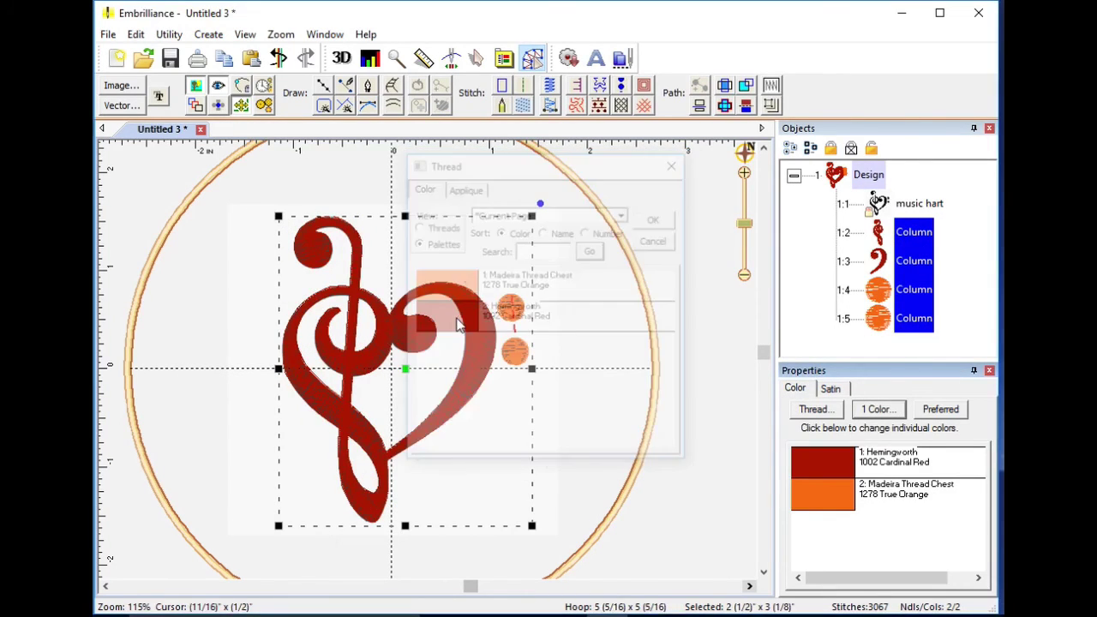
{"action": "left_click", "coordinate": [596, 333]}
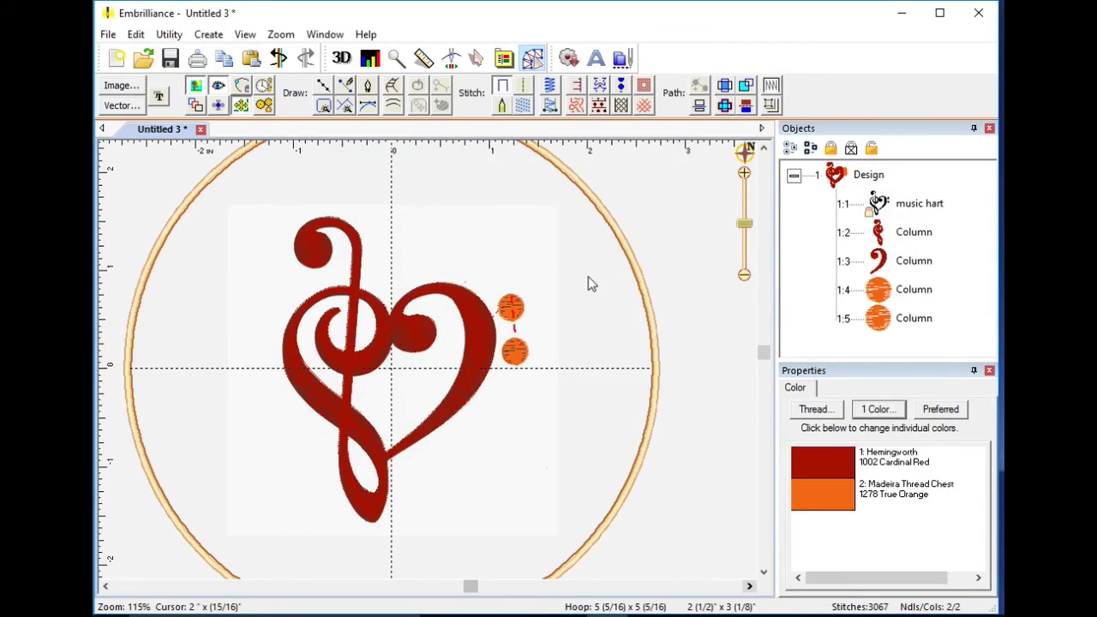
Recolour both dots, objects 1:4 and 1:5, to 1002 Cardinal Red
{"action": "left_click", "coordinate": [914, 290]}
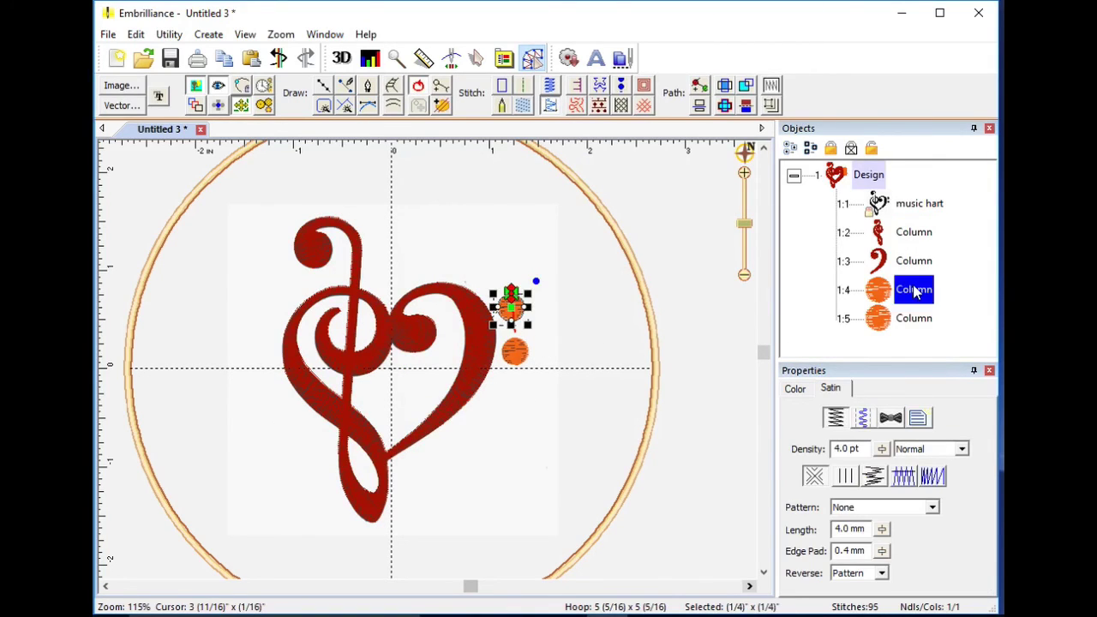
{"action": "left_click", "coordinate": [911, 324], "text": "shift"}
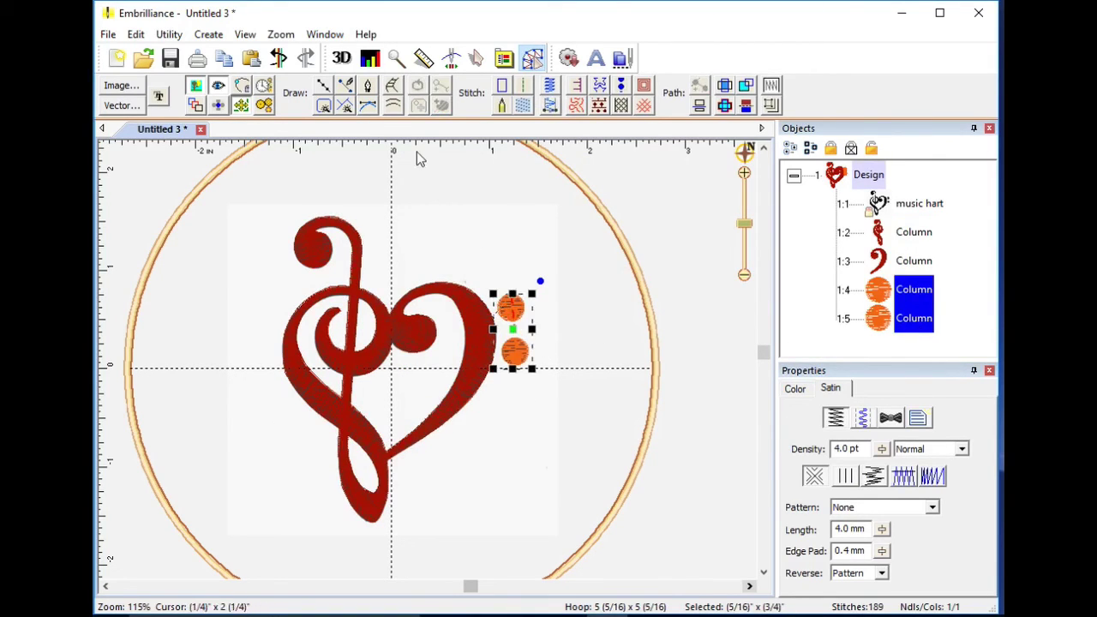
{"action": "left_click", "coordinate": [794, 389]}
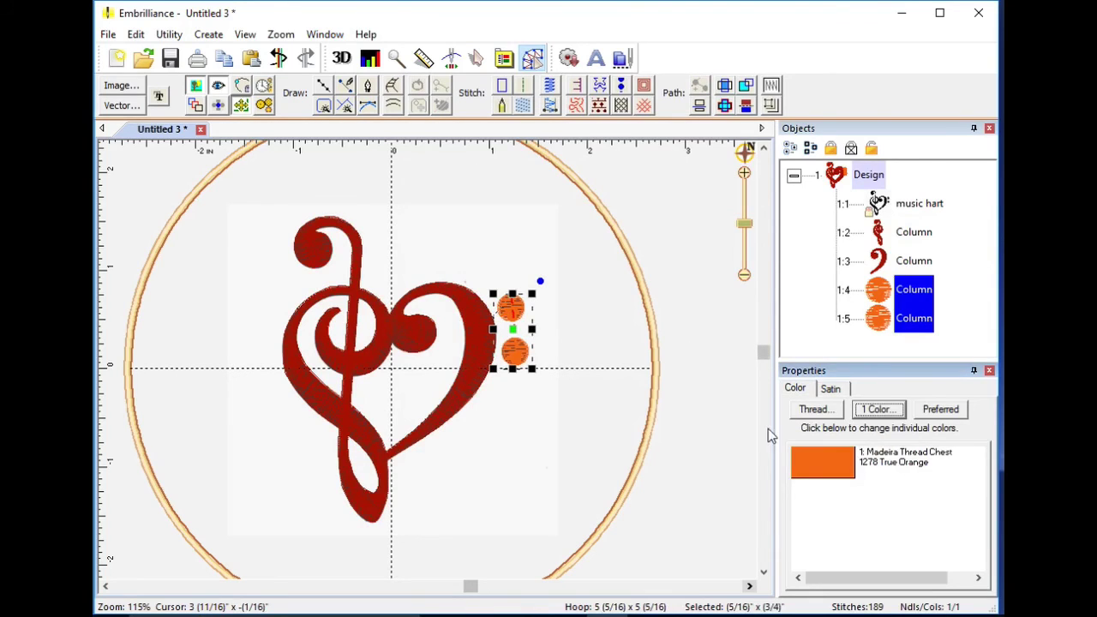
{"action": "left_click", "coordinate": [859, 413]}
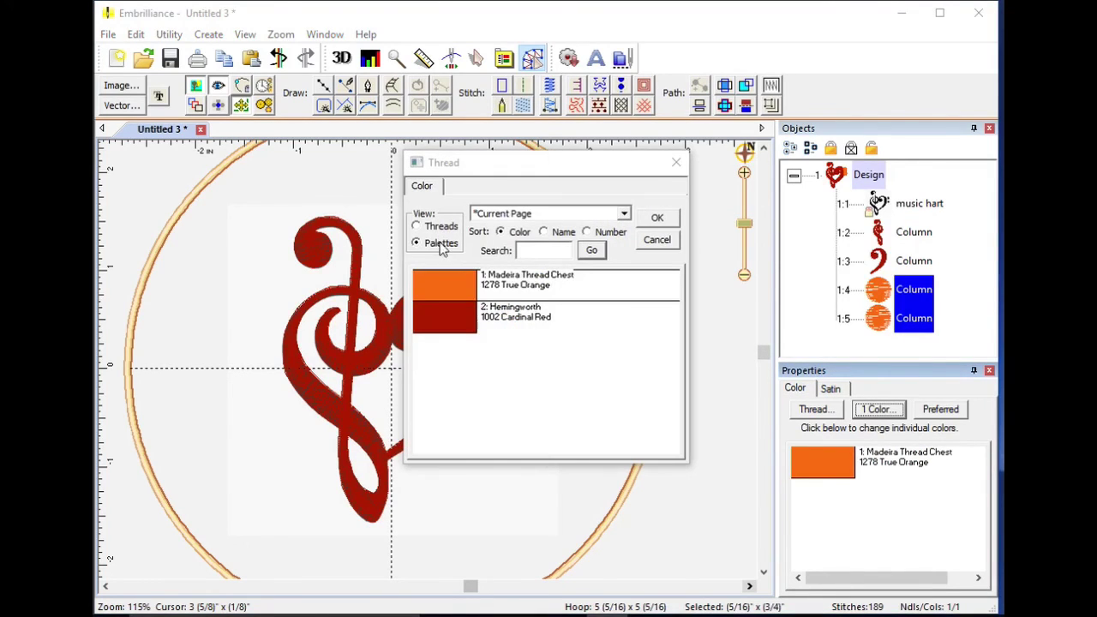
{"action": "left_click", "coordinate": [463, 331]}
{"action": "left_click", "coordinate": [657, 217]}
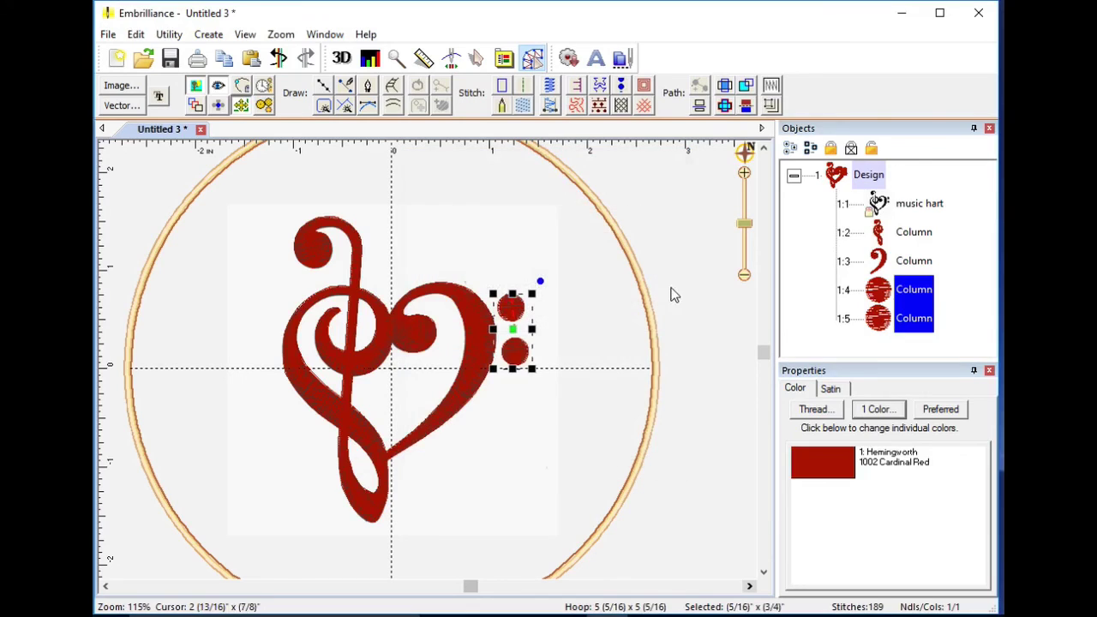
{"action": "left_click", "coordinate": [632, 314]}
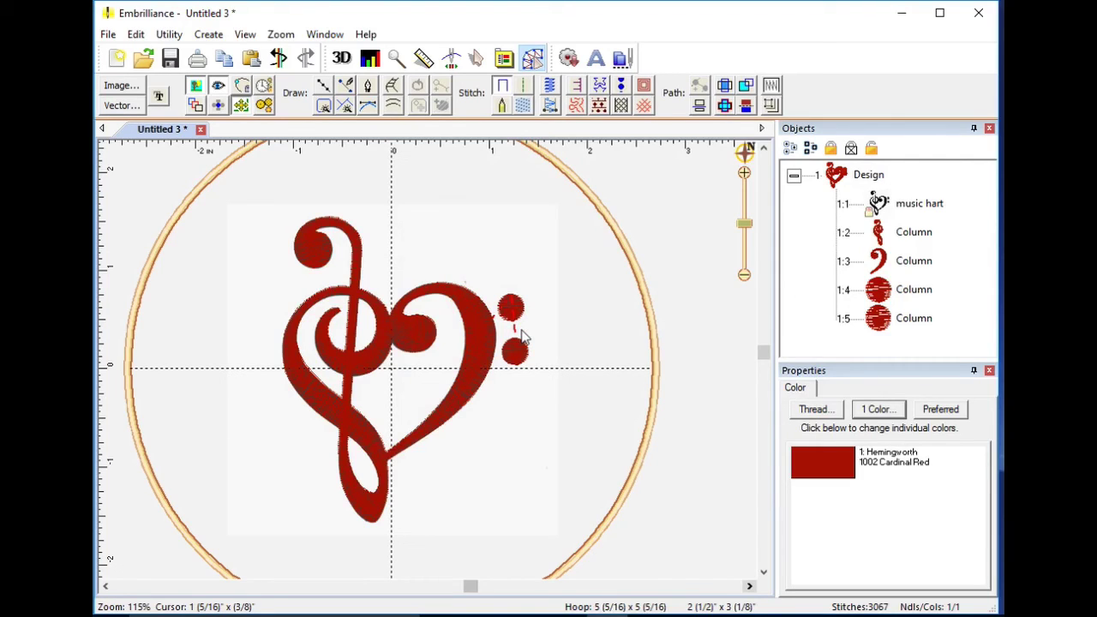
Apply Create > Auto Entry/Exit to all four columns and hide the background tracing image
{"action": "left_click_drag", "start_coordinate": [240, 187], "coordinate": [505, 276]}
{"action": "left_click", "coordinate": [476, 58]}
{"action": "left_click_drag", "start_coordinate": [247, 180], "coordinate": [600, 566]}
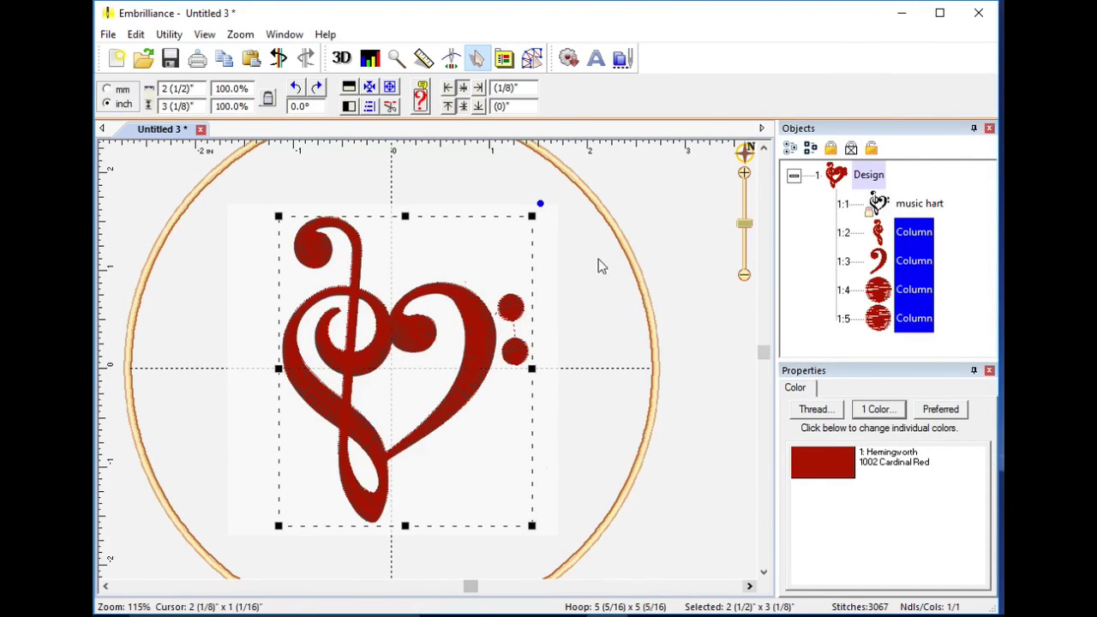
{"action": "left_click", "coordinate": [531, 60]}
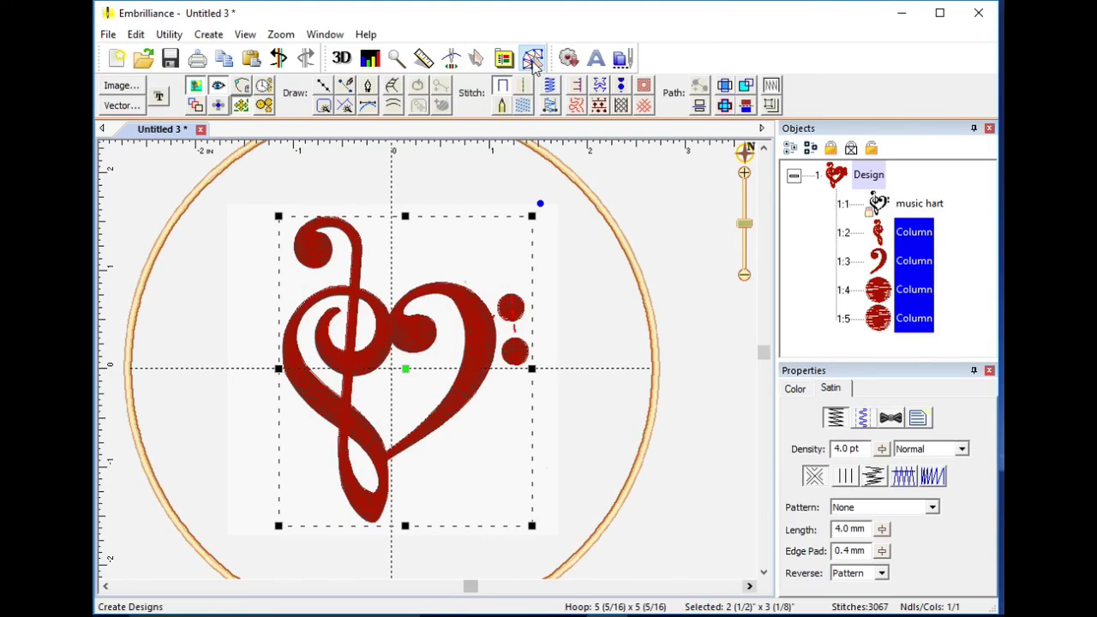
{"action": "left_click", "coordinate": [208, 34]}
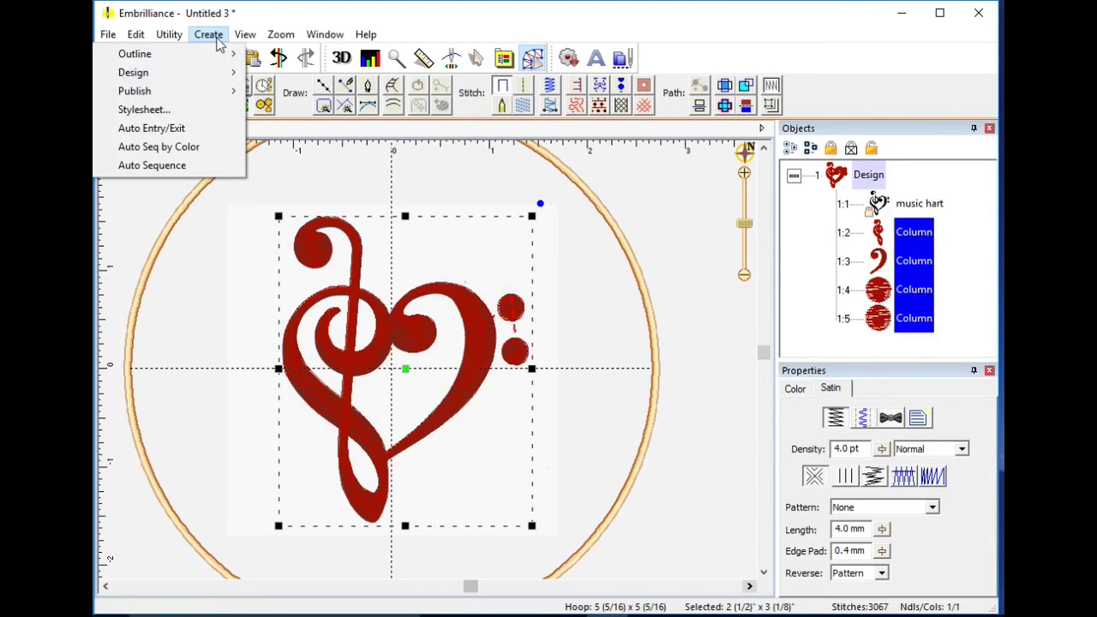
{"action": "left_click", "coordinate": [198, 135]}
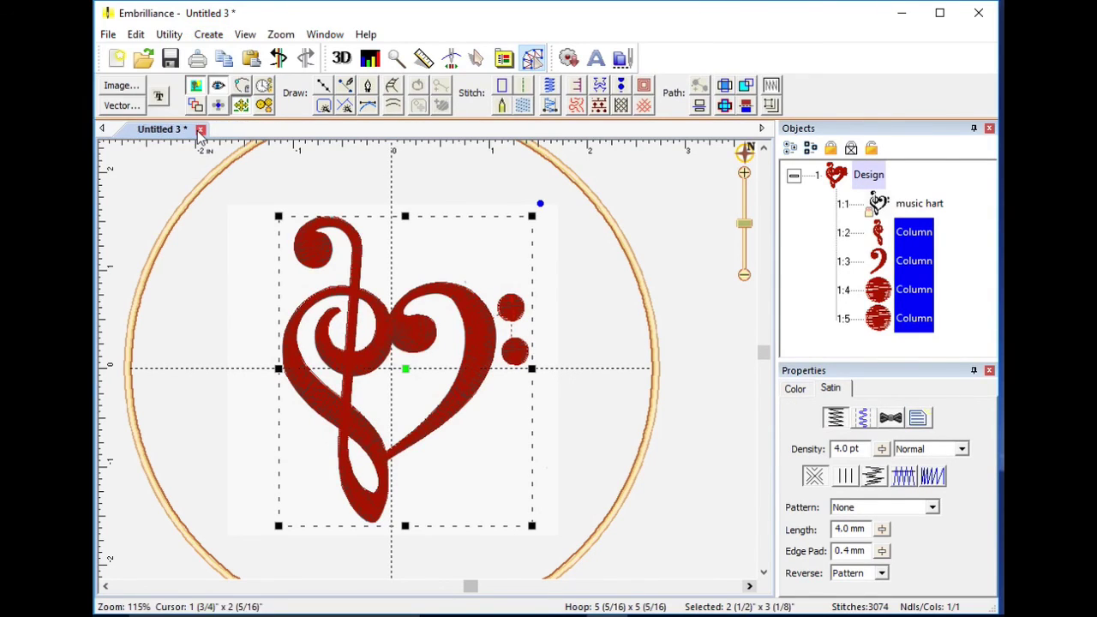
{"action": "left_click", "coordinate": [615, 316]}
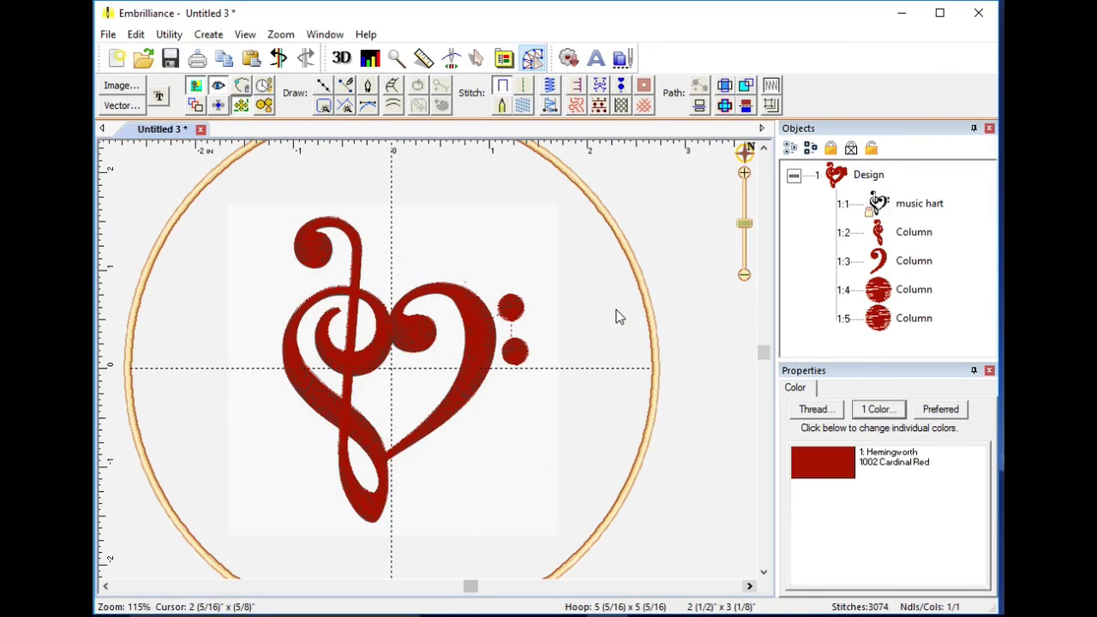
{"action": "left_click", "coordinate": [194, 85]}
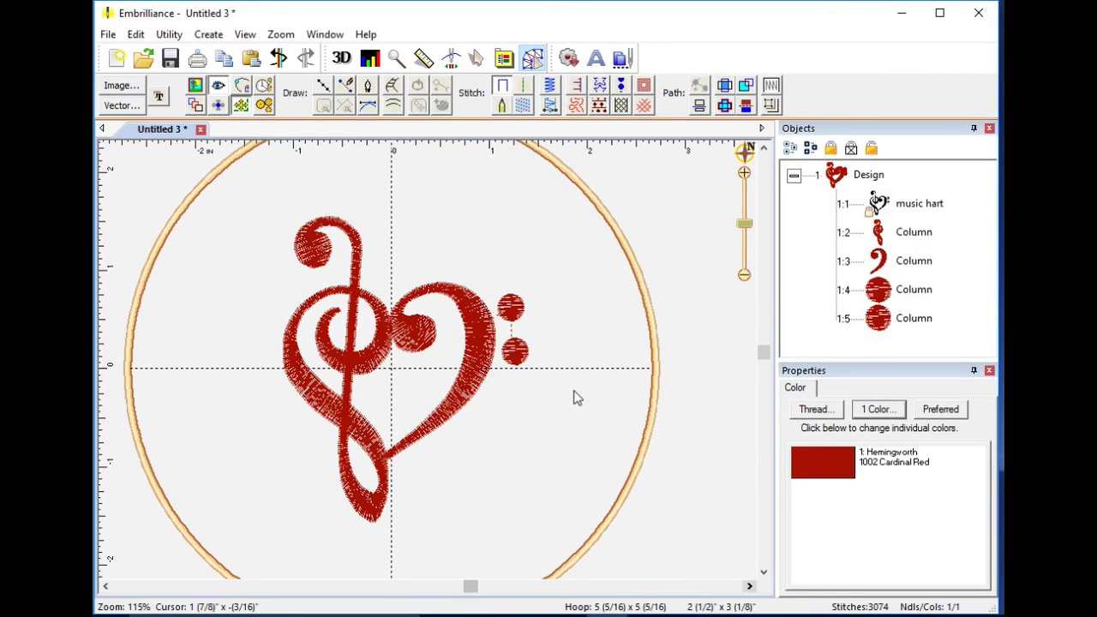
Give all four satin columns pull compensation with a 3 pt minimum
{"action": "left_click_drag", "start_coordinate": [231, 192], "coordinate": [478, 61]}
{"action": "left_click", "coordinate": [478, 61]}
{"action": "left_click_drag", "start_coordinate": [221, 193], "coordinate": [583, 554]}
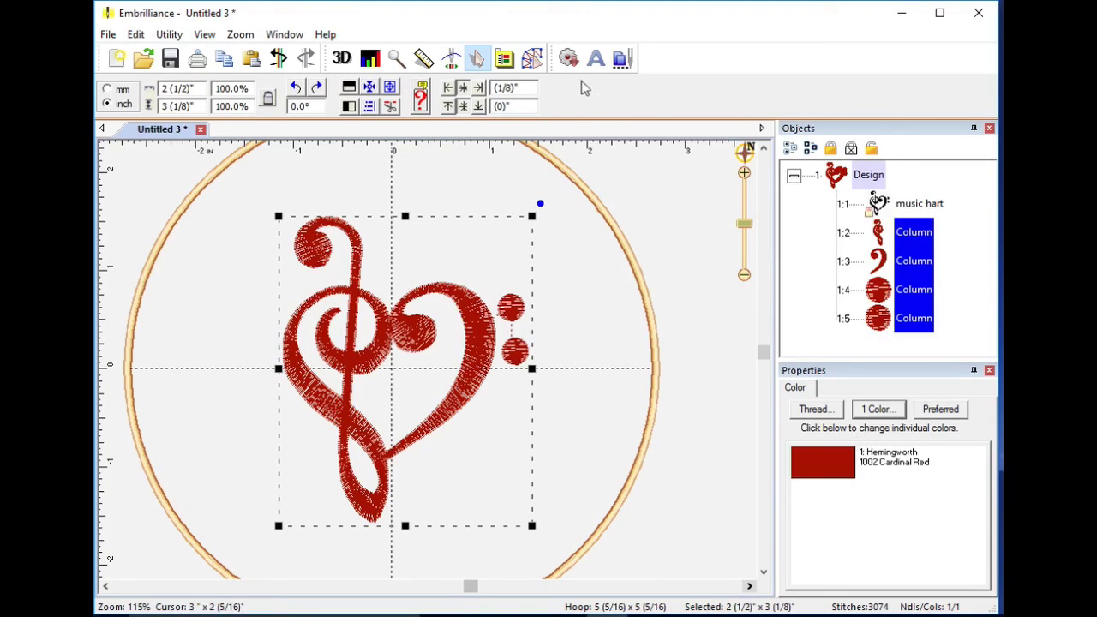
{"action": "left_click", "coordinate": [531, 57]}
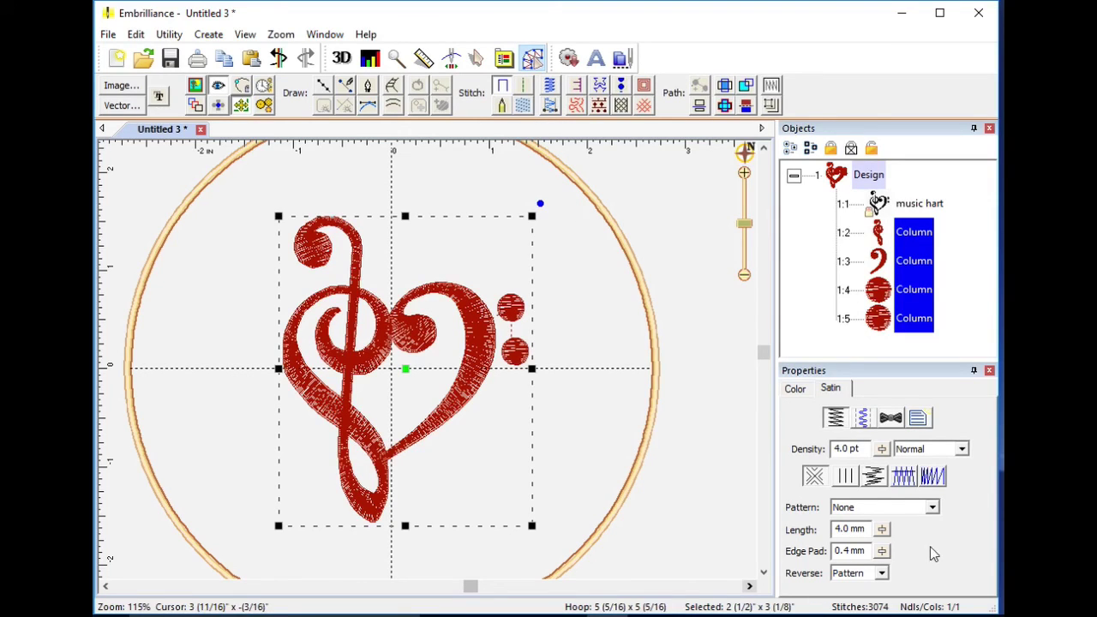
{"action": "left_click", "coordinate": [907, 480]}
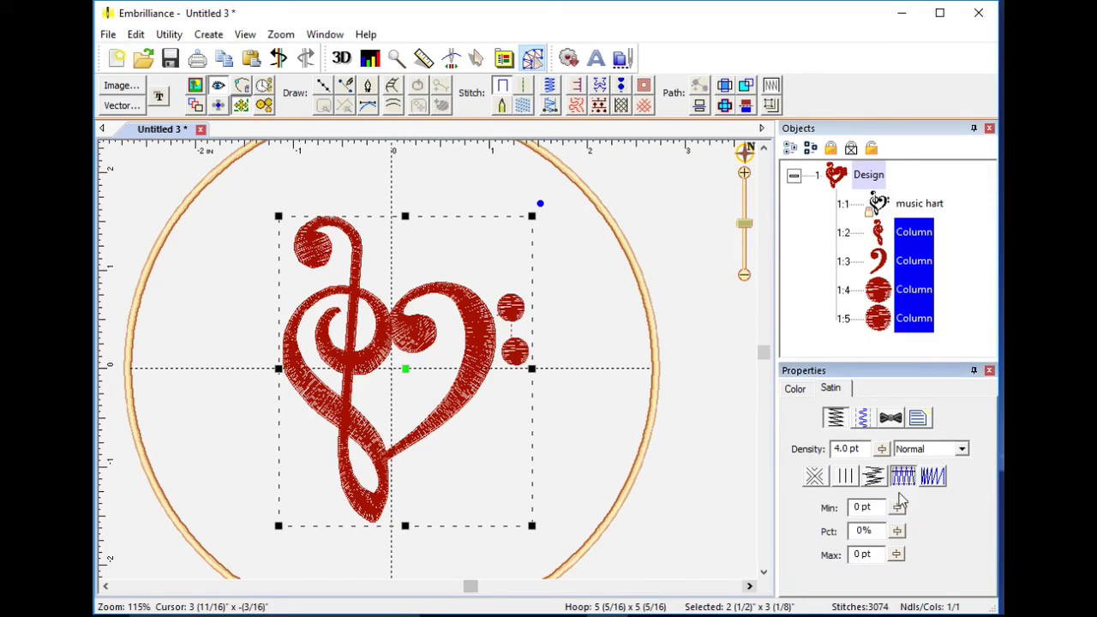
{"action": "left_click", "coordinate": [875, 506]}
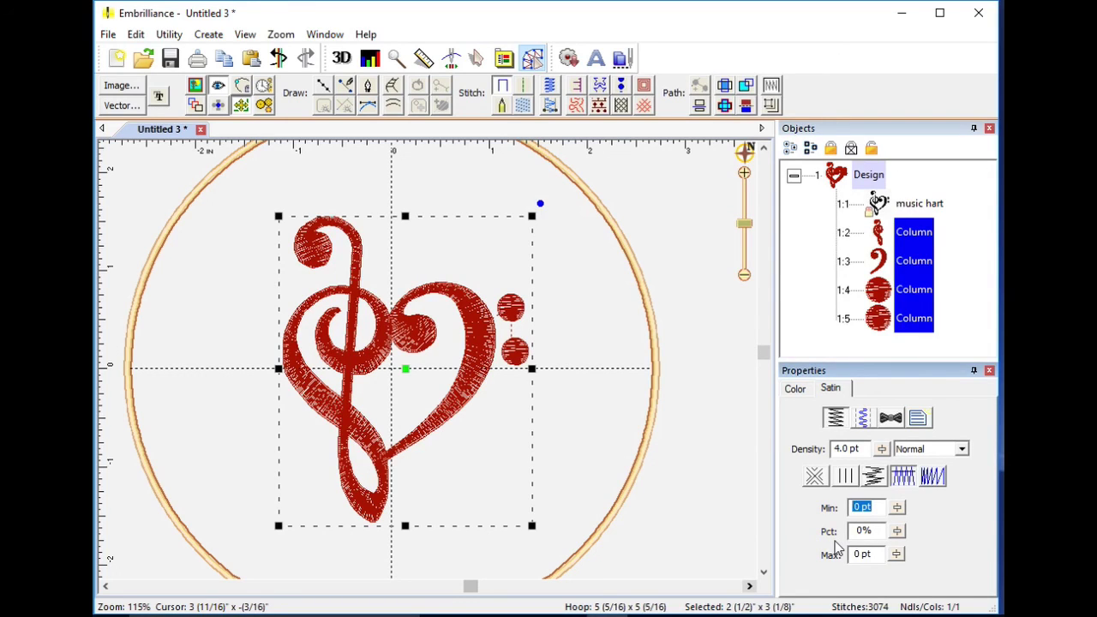
{"action": "type", "text": "3"}
{"action": "key", "text": "Tab"}
{"action": "key", "text": "Tab"}
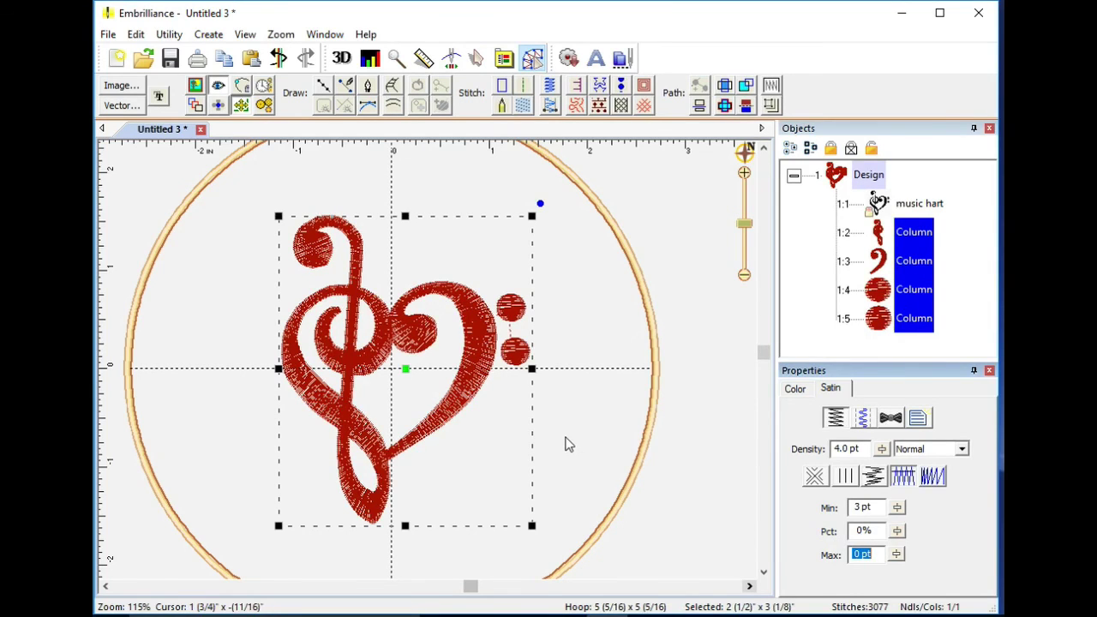
Deselect the columns to review the 3077-stitch design and toggle the 3D stitch display
{"action": "scroll", "coordinate": [567, 444], "scroll_direction": "up", "scroll_amount": 2}
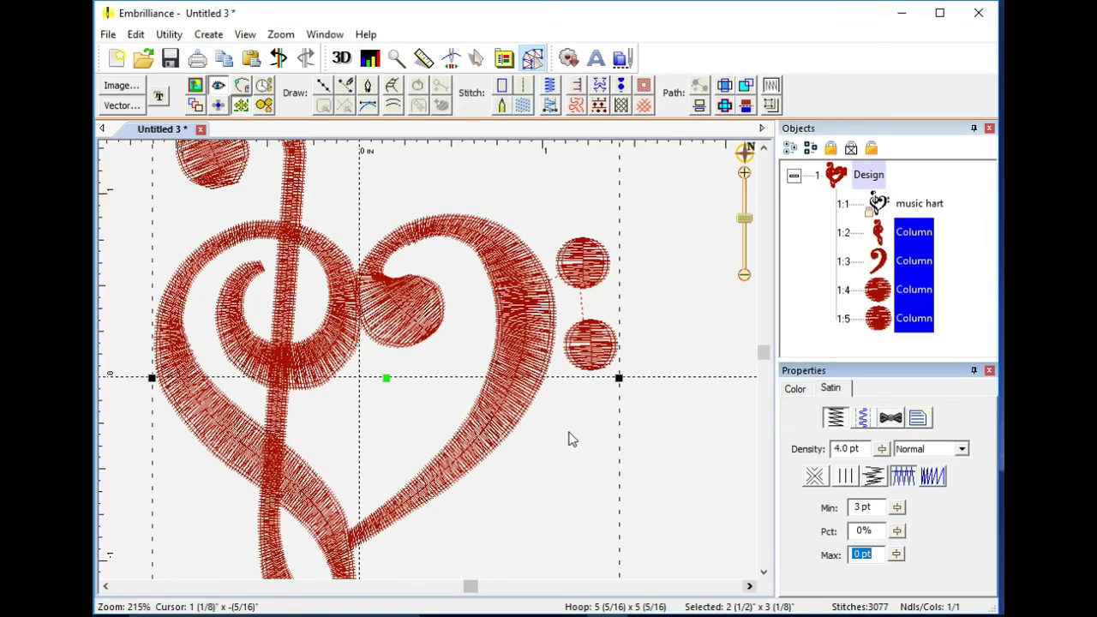
{"action": "scroll", "coordinate": [574, 440], "scroll_direction": "down", "scroll_amount": 2}
{"action": "left_click", "coordinate": [618, 437]}
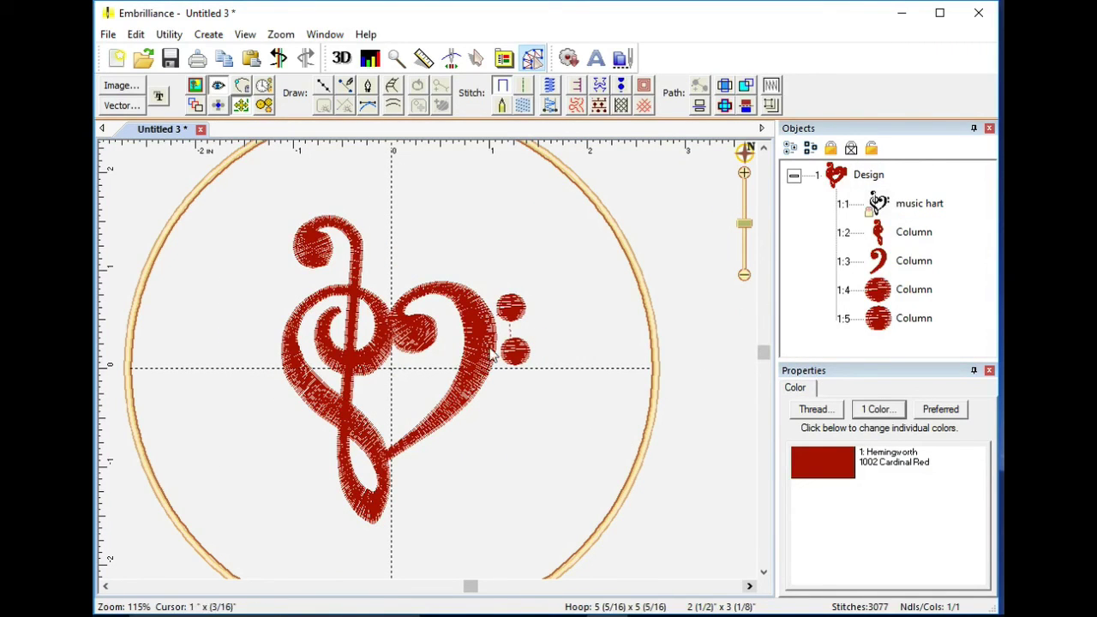
{"action": "left_click", "coordinate": [341, 58]}
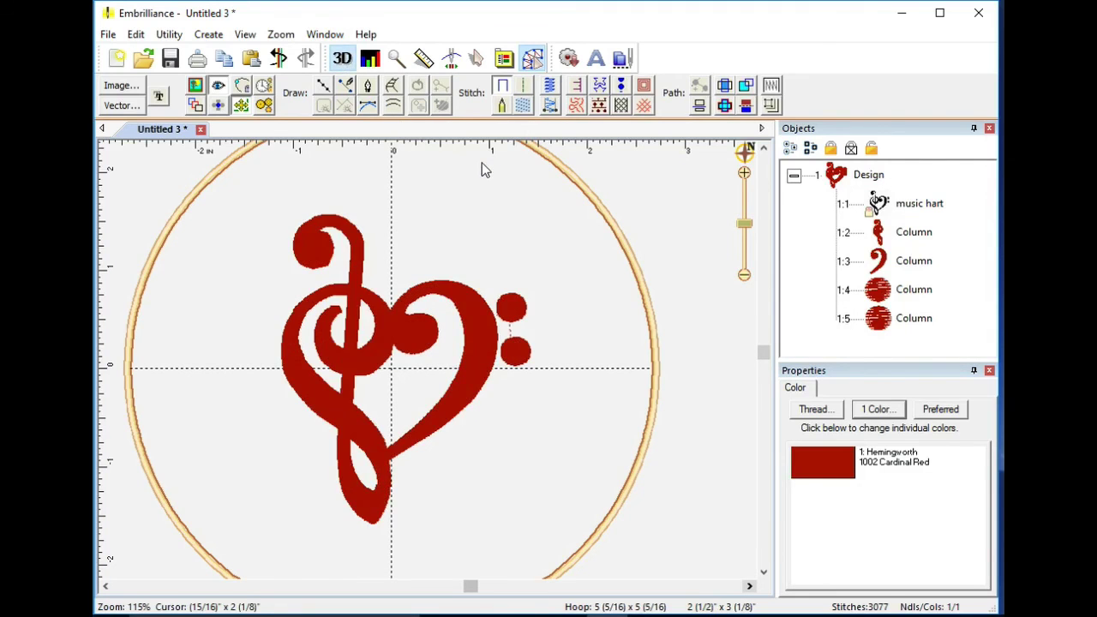